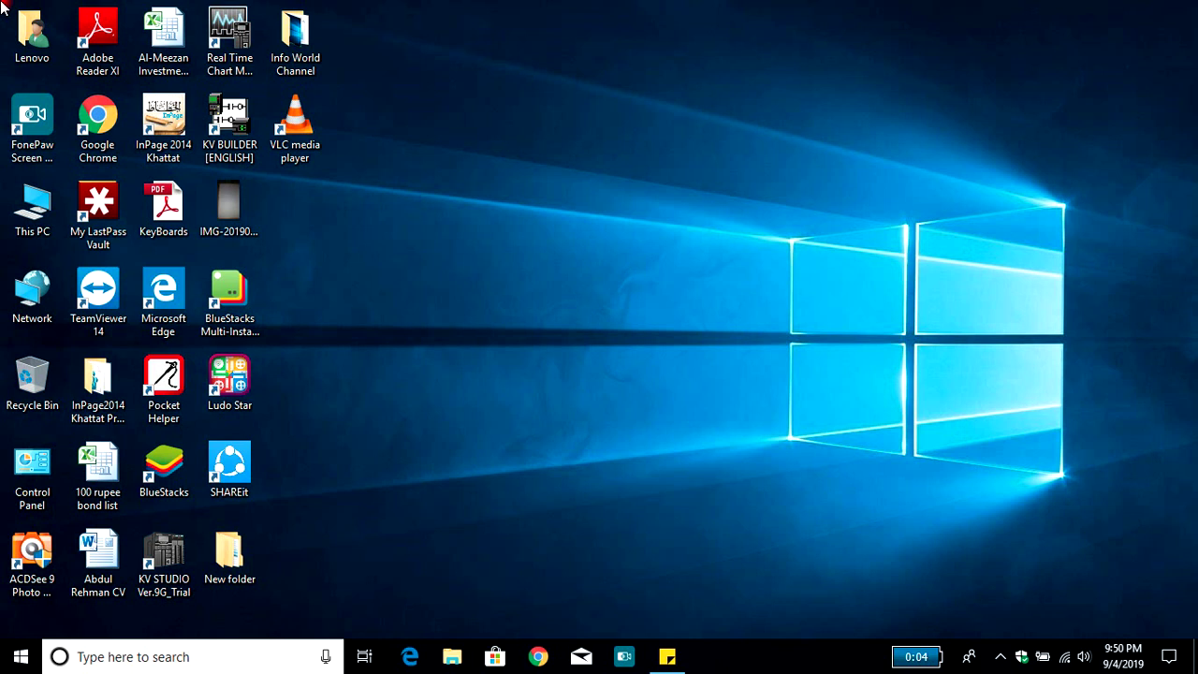
- Launch Microsoft Excel 2010 by searching 'ex' from the Windows Start menu
click(357, 484)
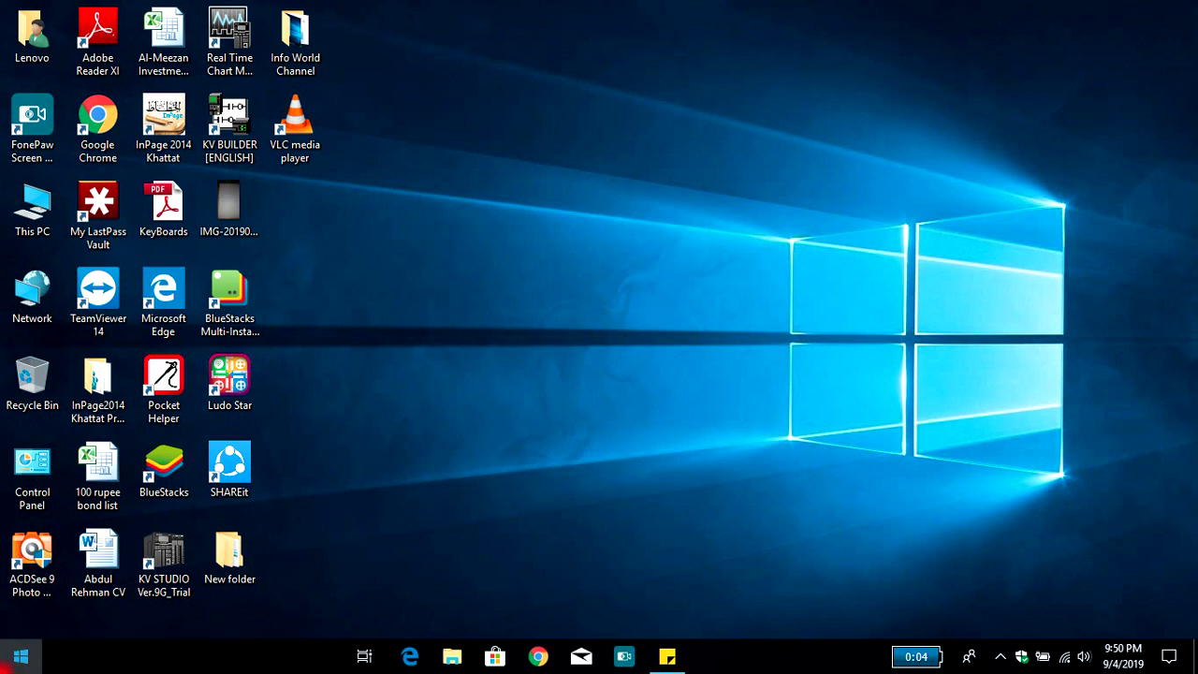
click(6, 664)
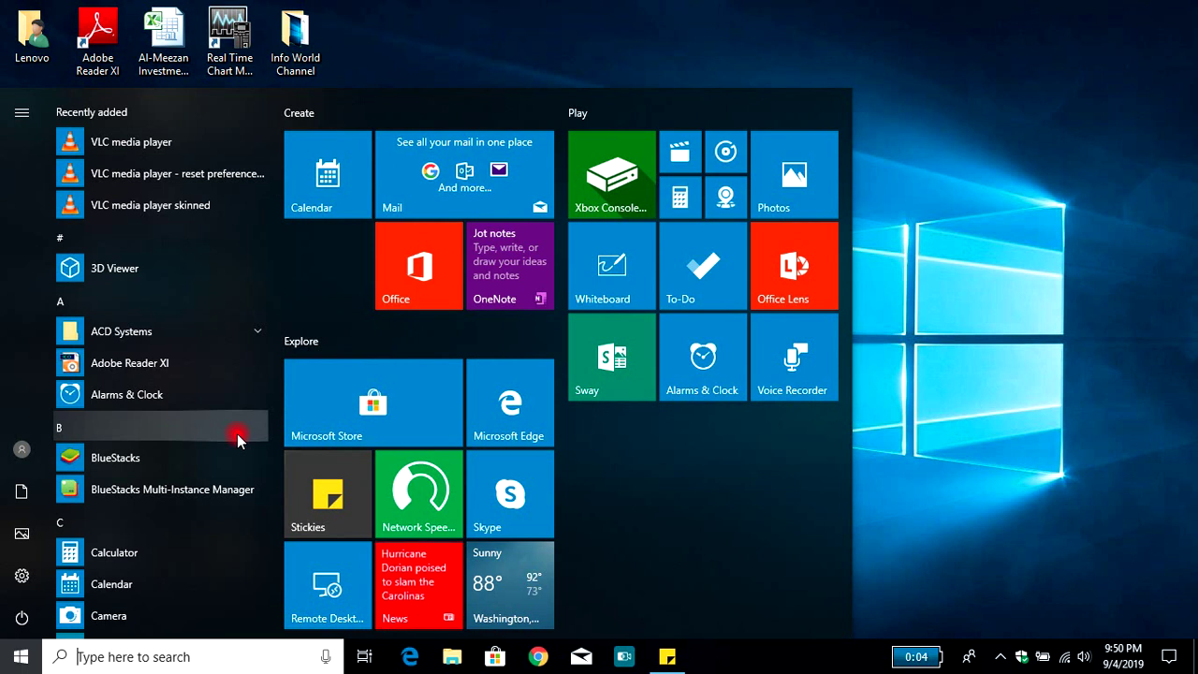
text(ex)
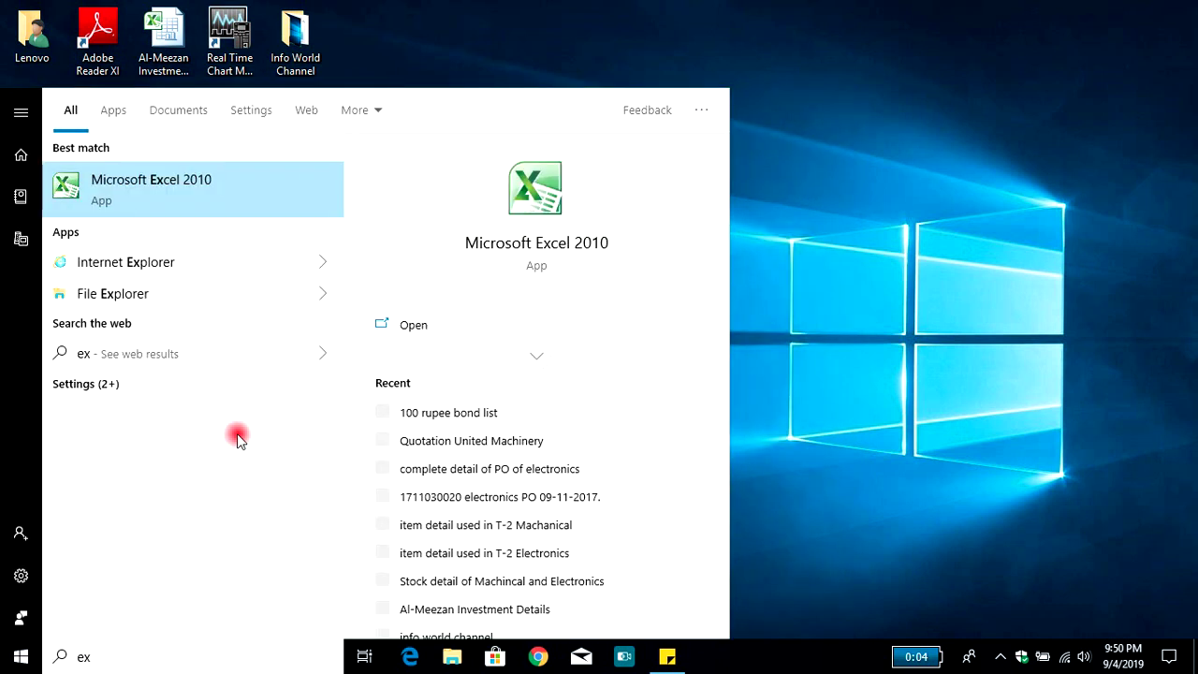
key(Return)
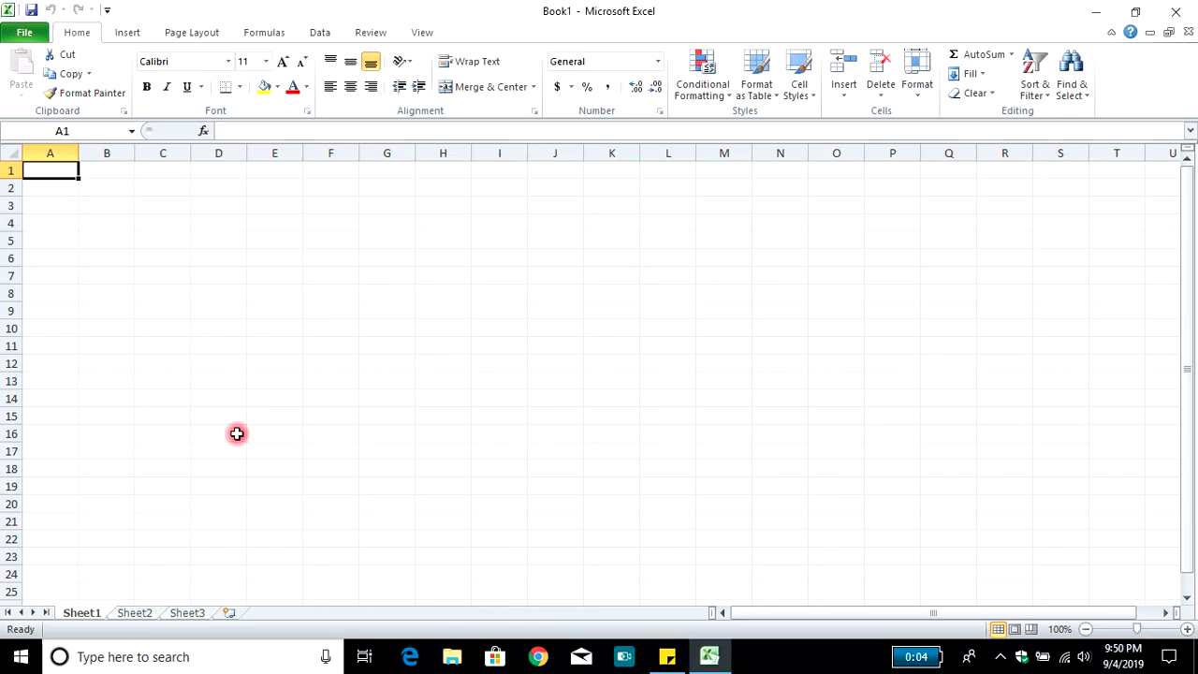
- Enter the lowercase words from 'adldhasjkdhakd' down to 'a' in column D starting at D6
click(214, 251)
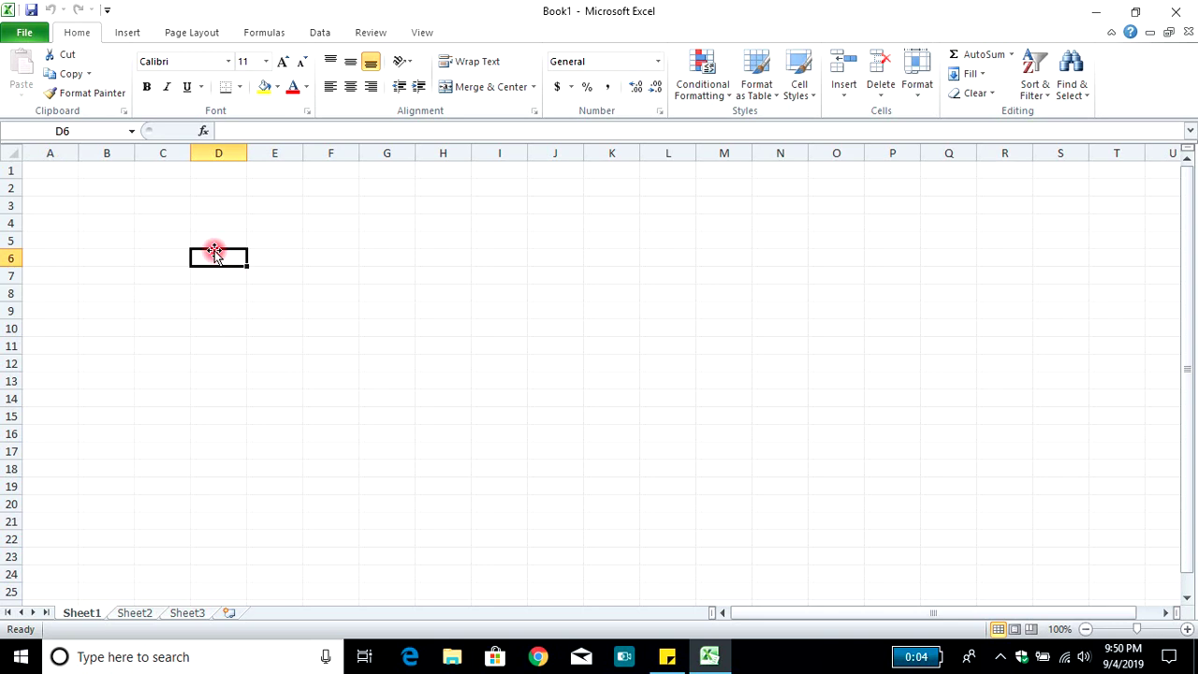
text(adldhasjkdhakd)
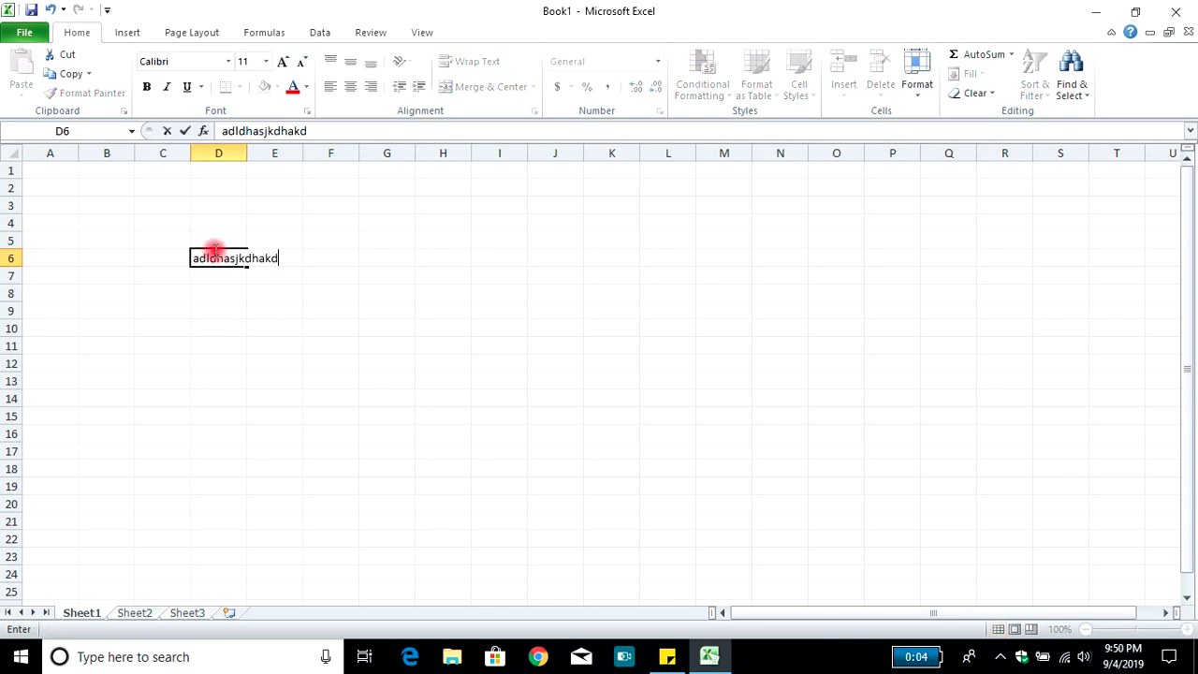
text( asd asda fds gs dga ff asf saf af as fasf  fa fds f fas fsdf a)
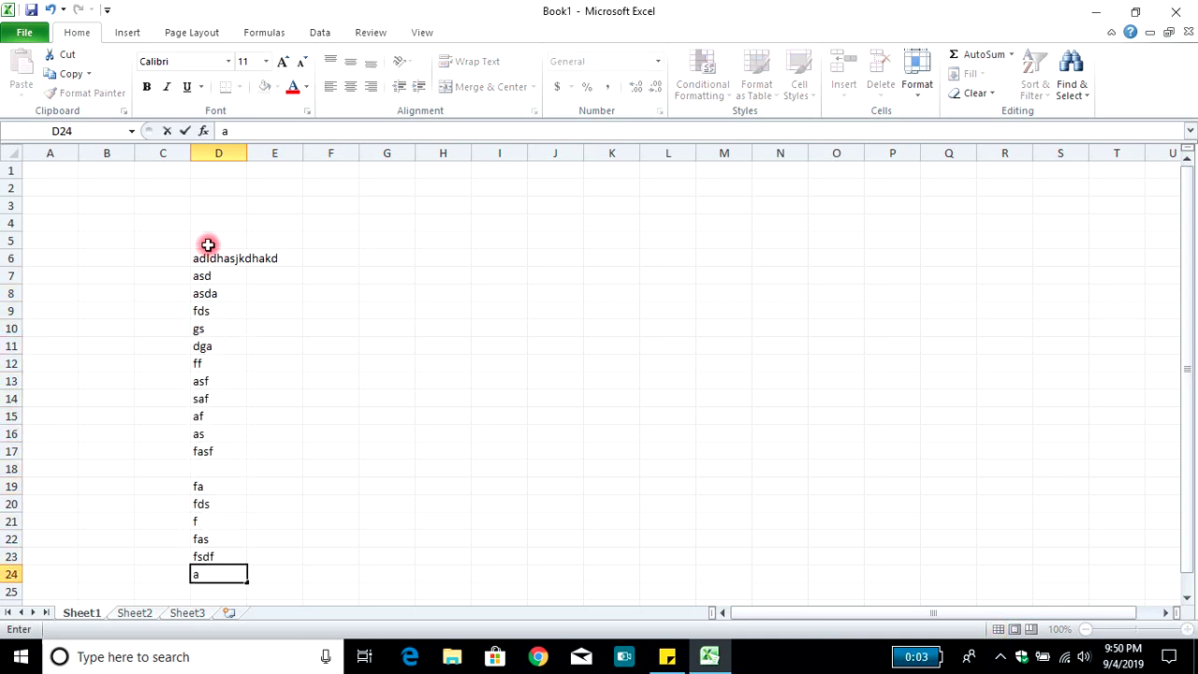
key(Return)
- Fill the empty cell D18 with 'dasdasdad'
key(Up)
key(Up)
key(Up)
key(Up)
key(Down)
text(dasdasdad)
key(Return)
key(Up)
key(Up)
key(Up)
key(Up)
key(Up)
key(Up)
key(Up)
key(Up)
key(Up)
key(Right)
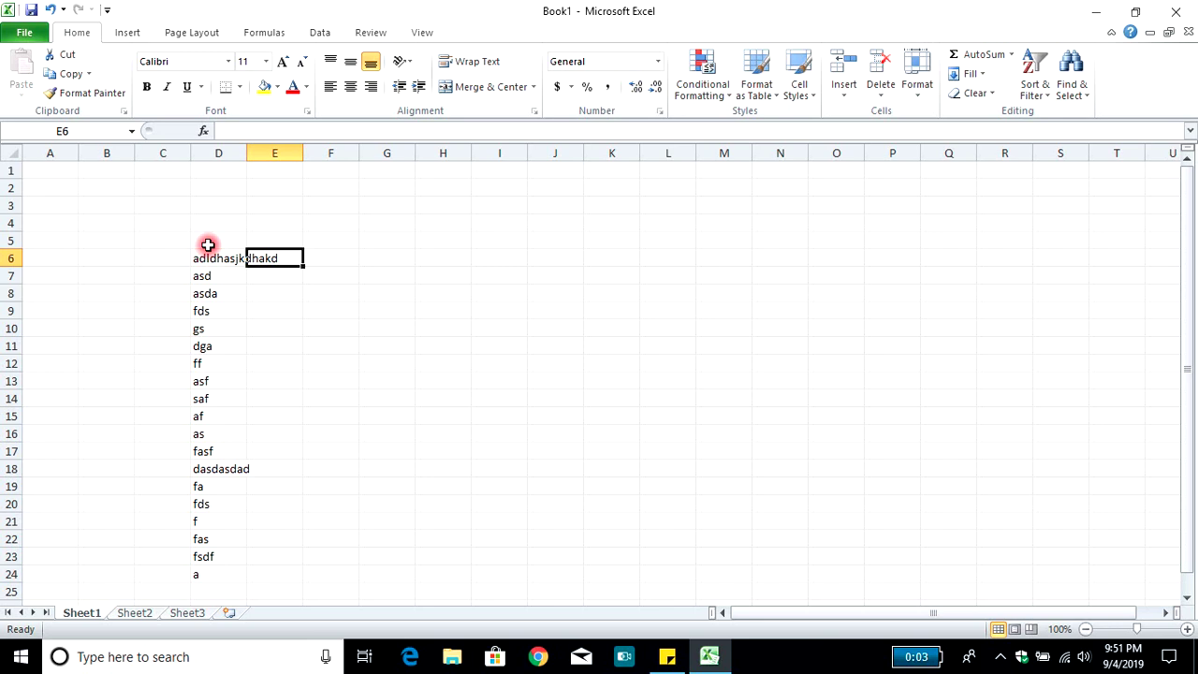
- Enter =UPPER(D6) in E6, autofit column D, and copy E6
text(=)
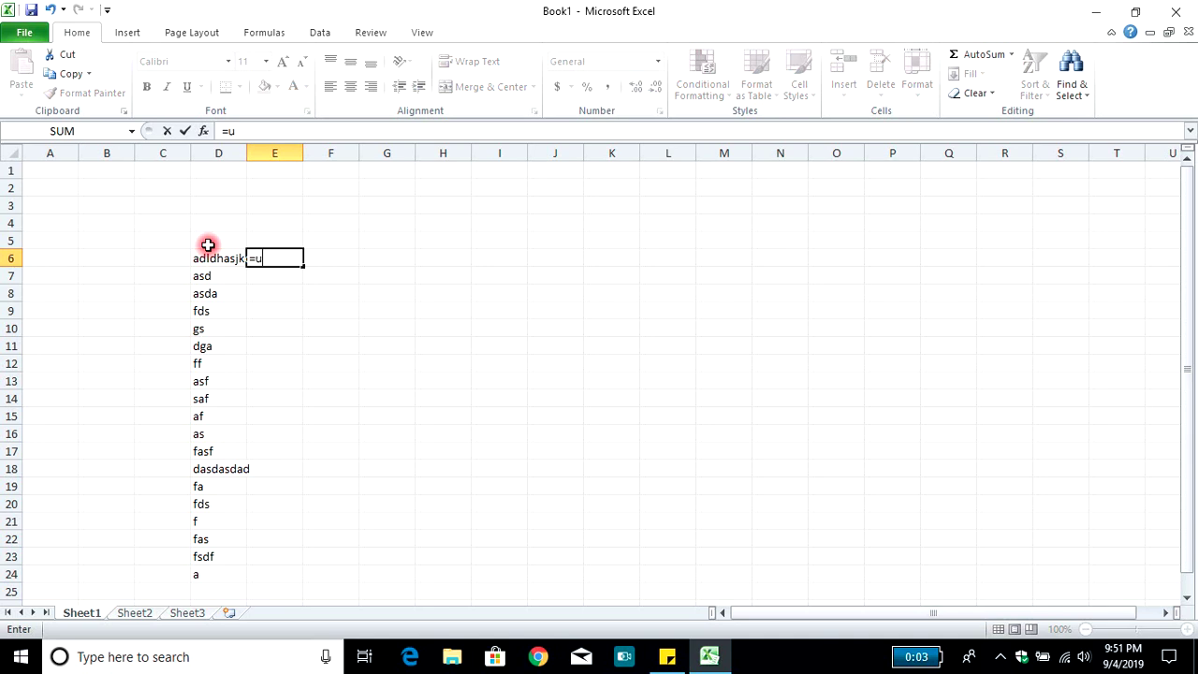
text(upper)
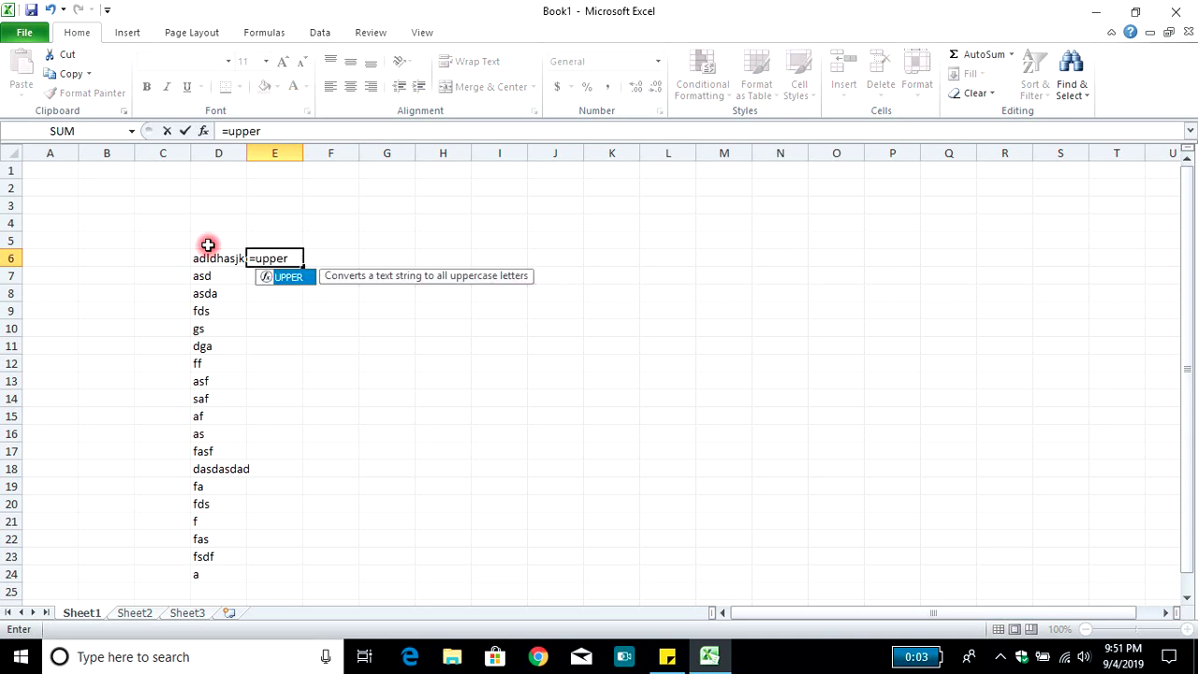
text(()
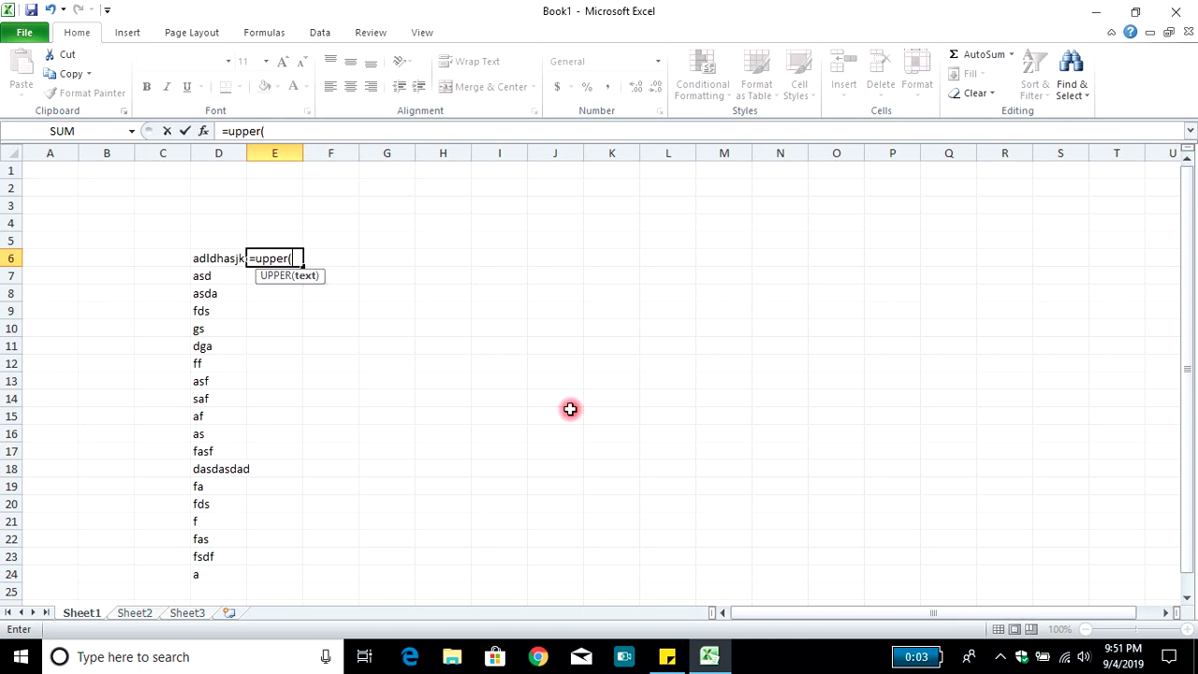
text(d6)
text())
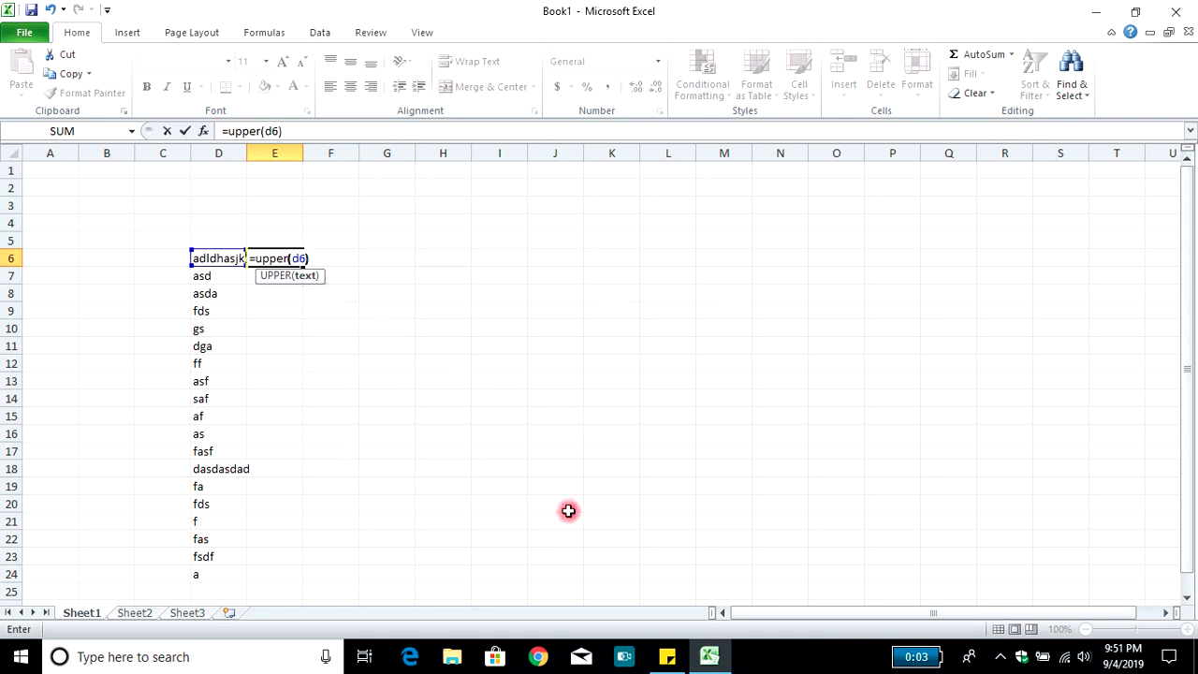
key(Return)
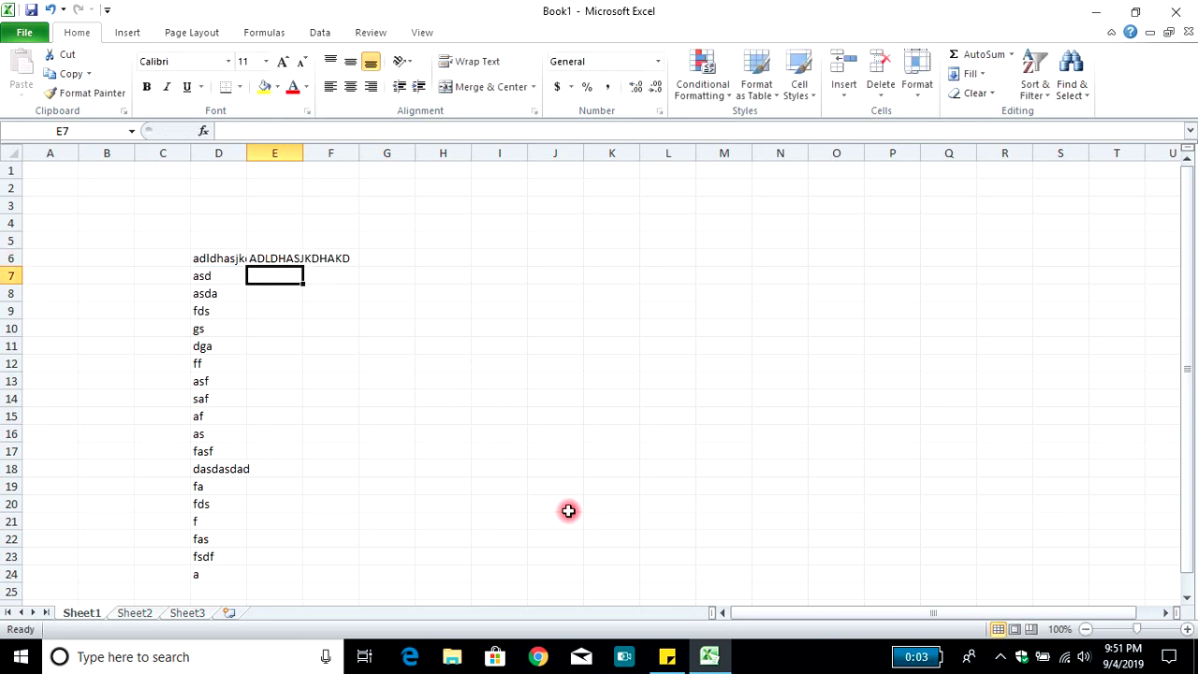
double_click(247, 152)
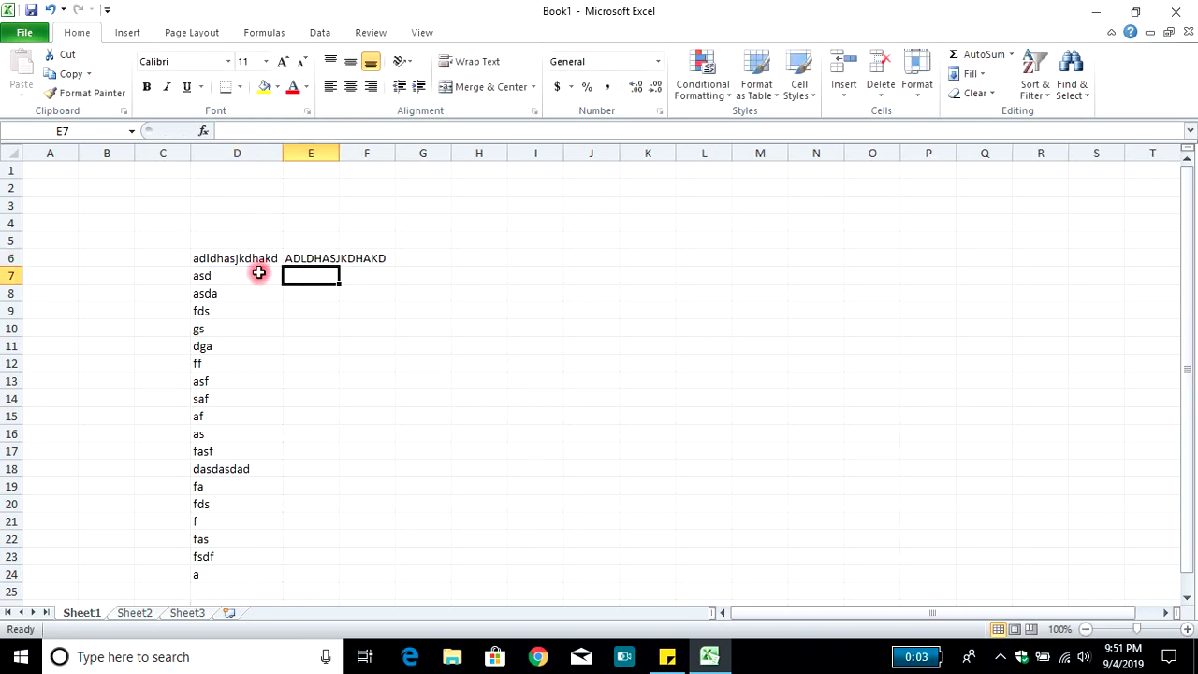
click(315, 258)
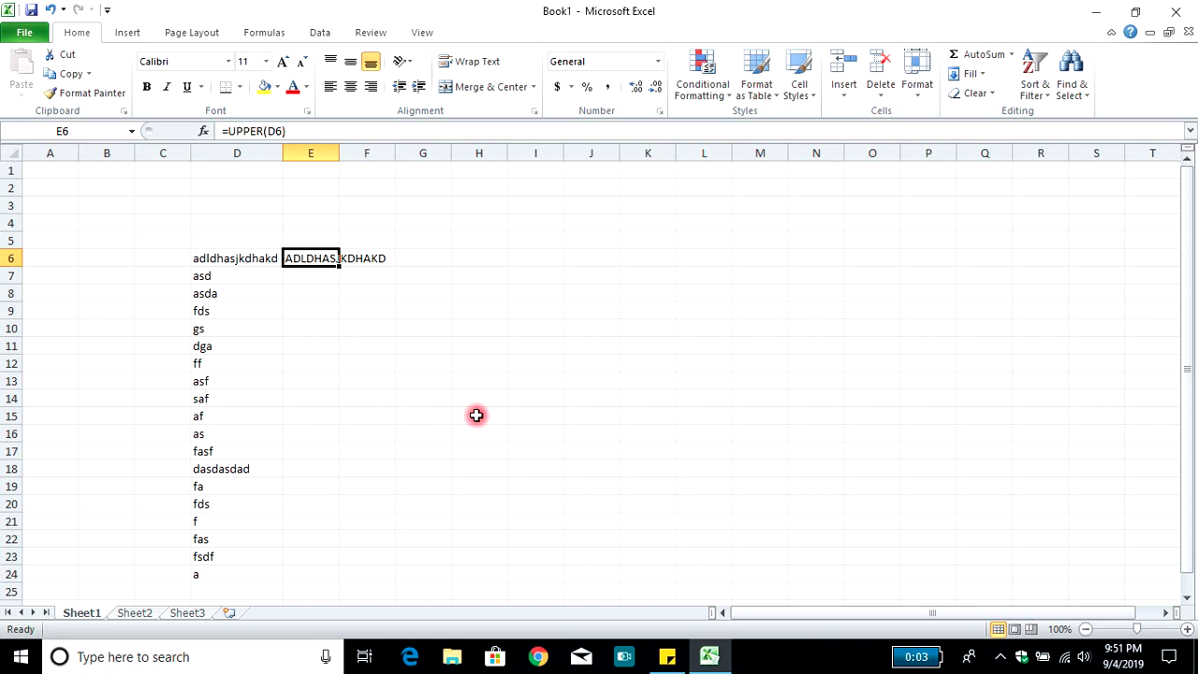
click(70, 74)
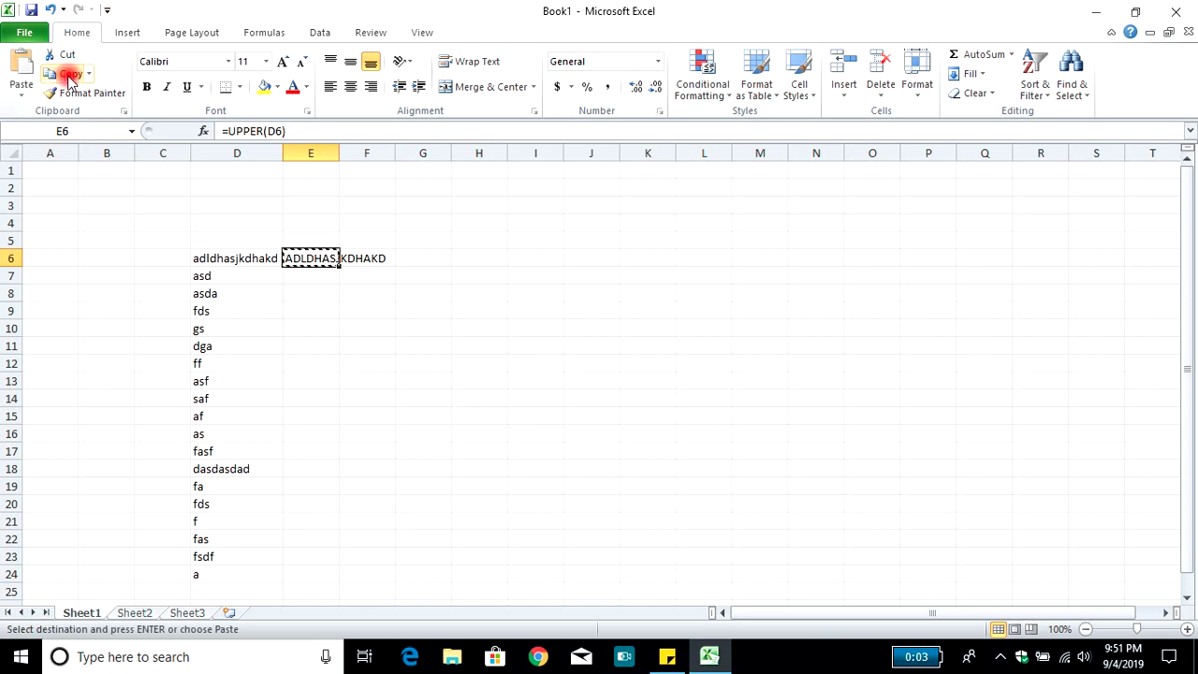
- Paste the UPPER formula into E6:E24 and autofit column E
key(shift+Down)
key(shift+Down)
key(shift+Down)
key(shift+Down)
key(shift+Down)
key(shift+Down)
key(shift+Down)
key(shift+Down)
key(shift+Down)
key(shift+Down)
key(shift+Down)
key(shift+Down)
key(shift+Down)
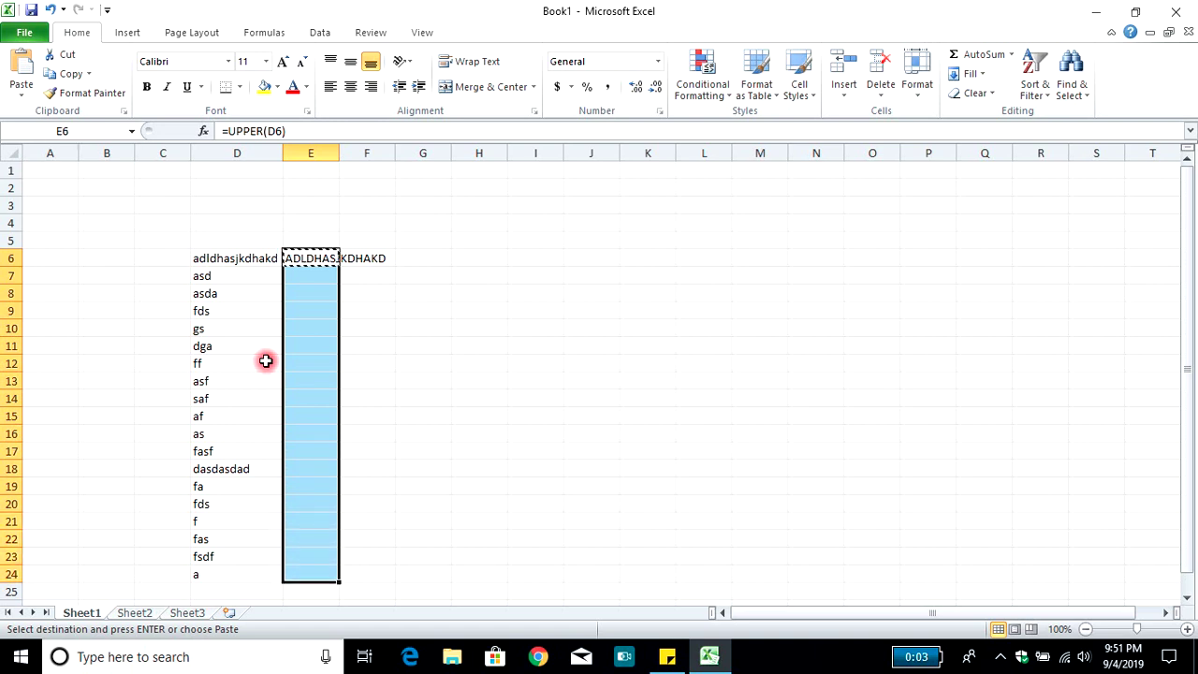
key(Return)
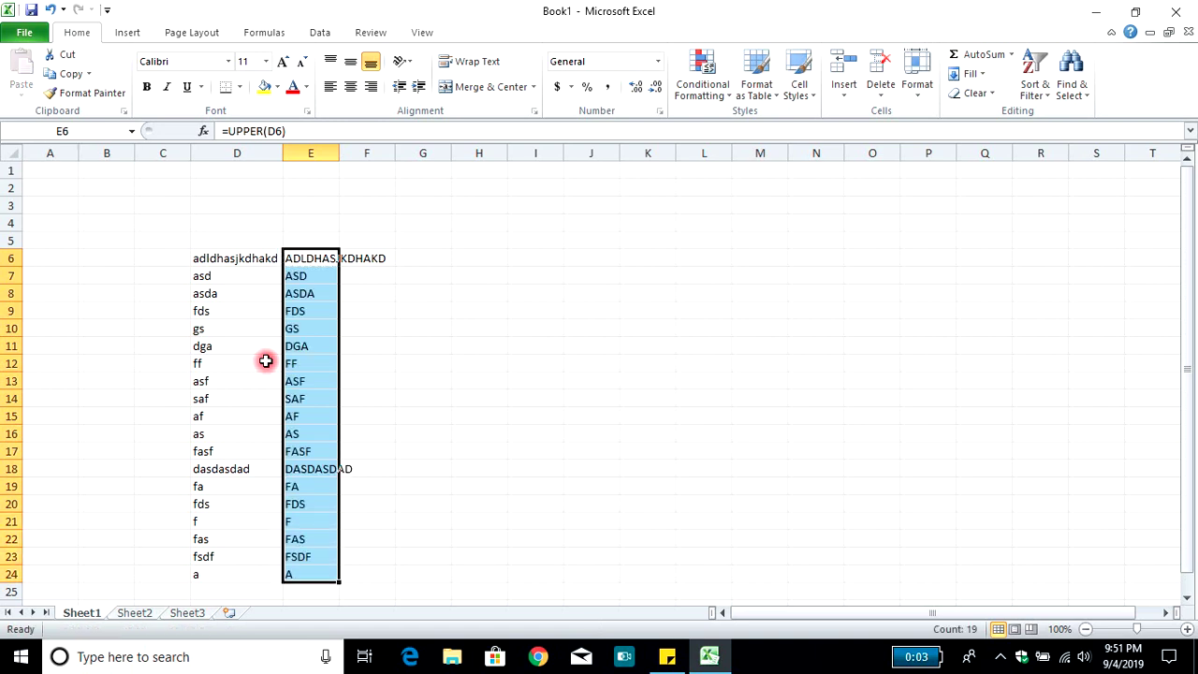
double_click(340, 153)
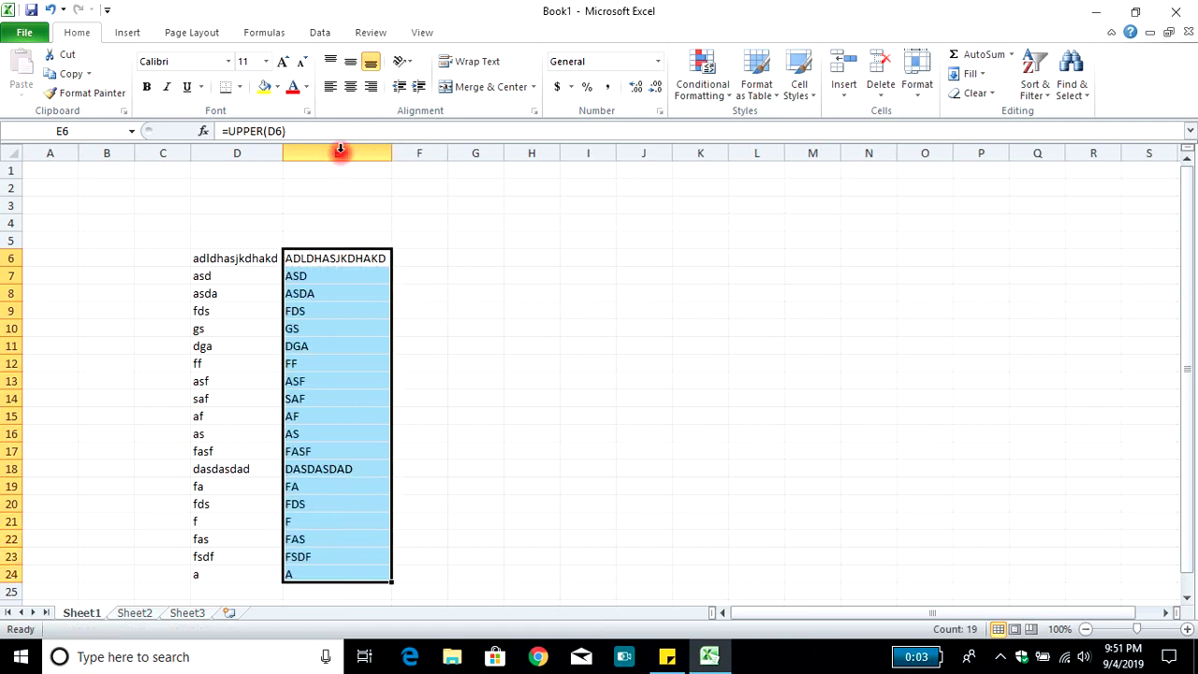
click(428, 261)
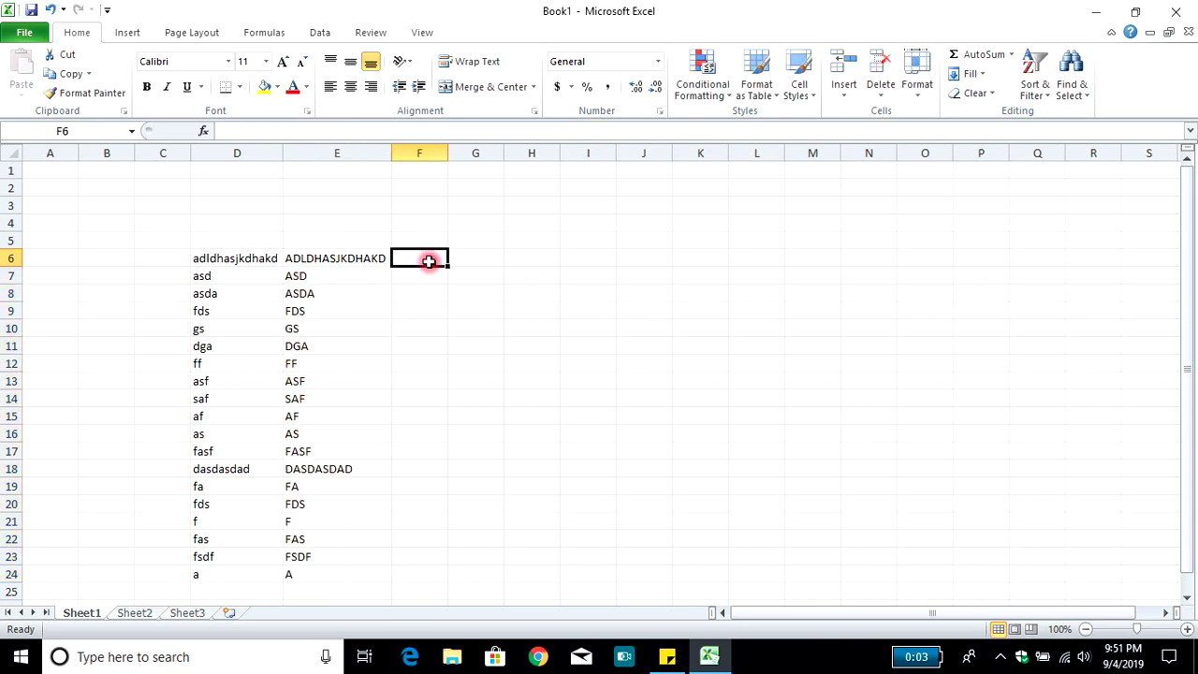
text(=lower()
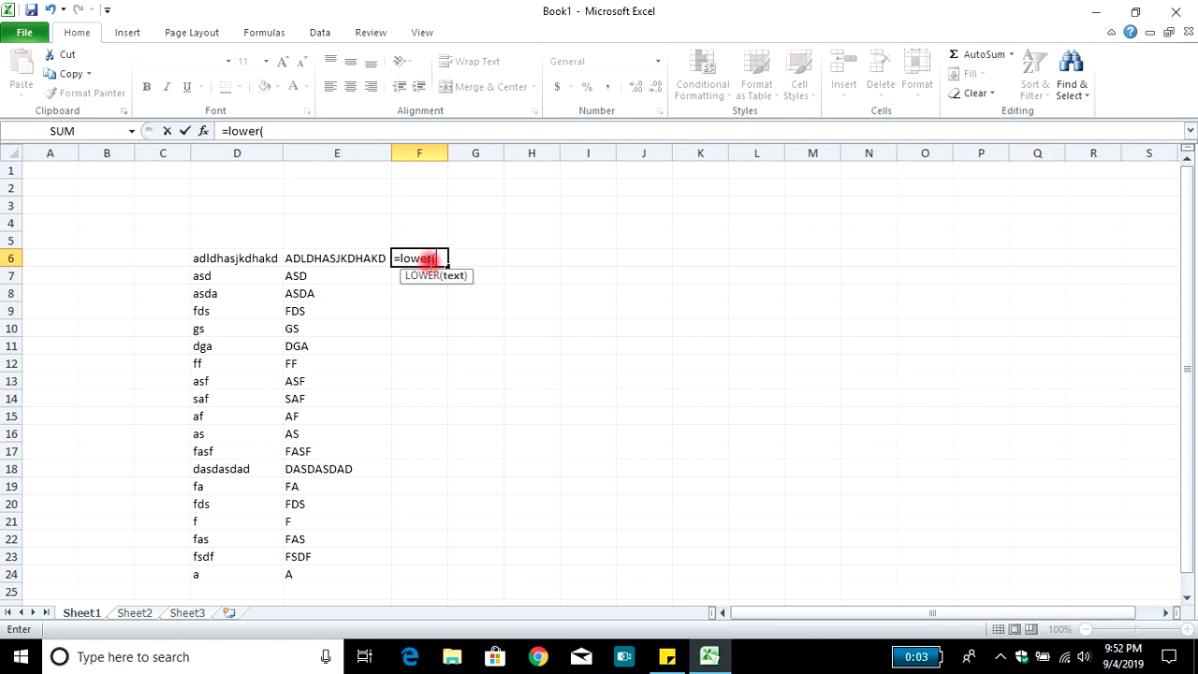
- Complete =LOWER(E6) in F6 and autofit column F
text(e6)
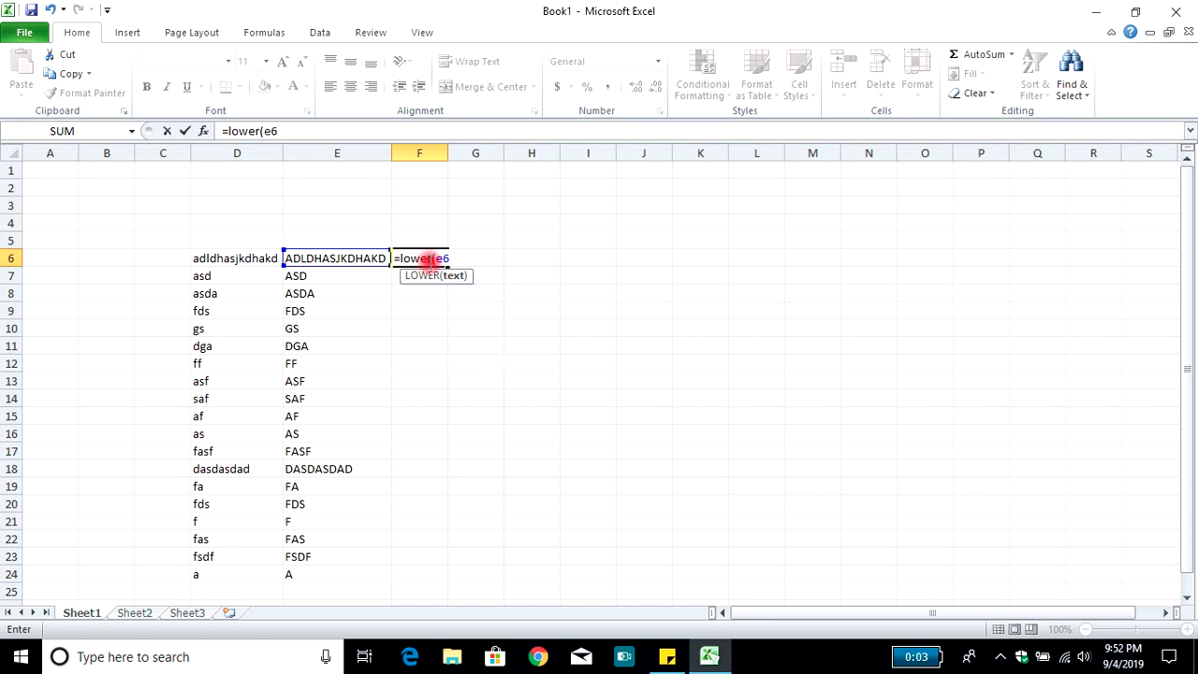
key(Return)
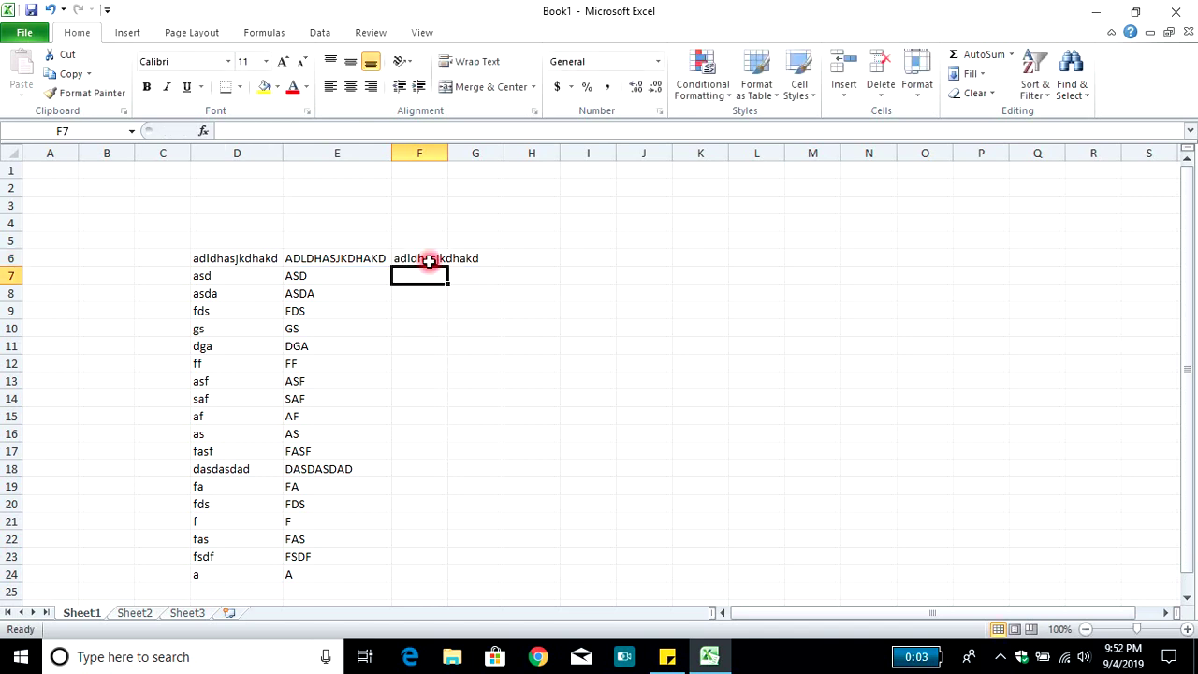
double_click(447, 152)
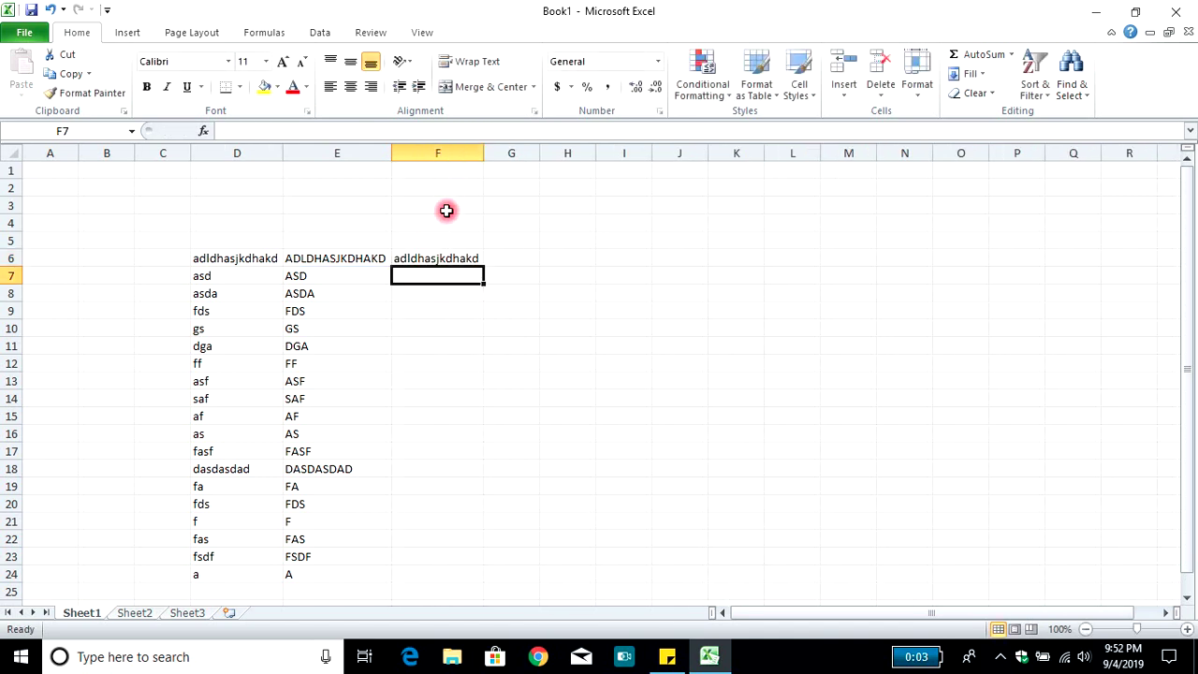
click(451, 257)
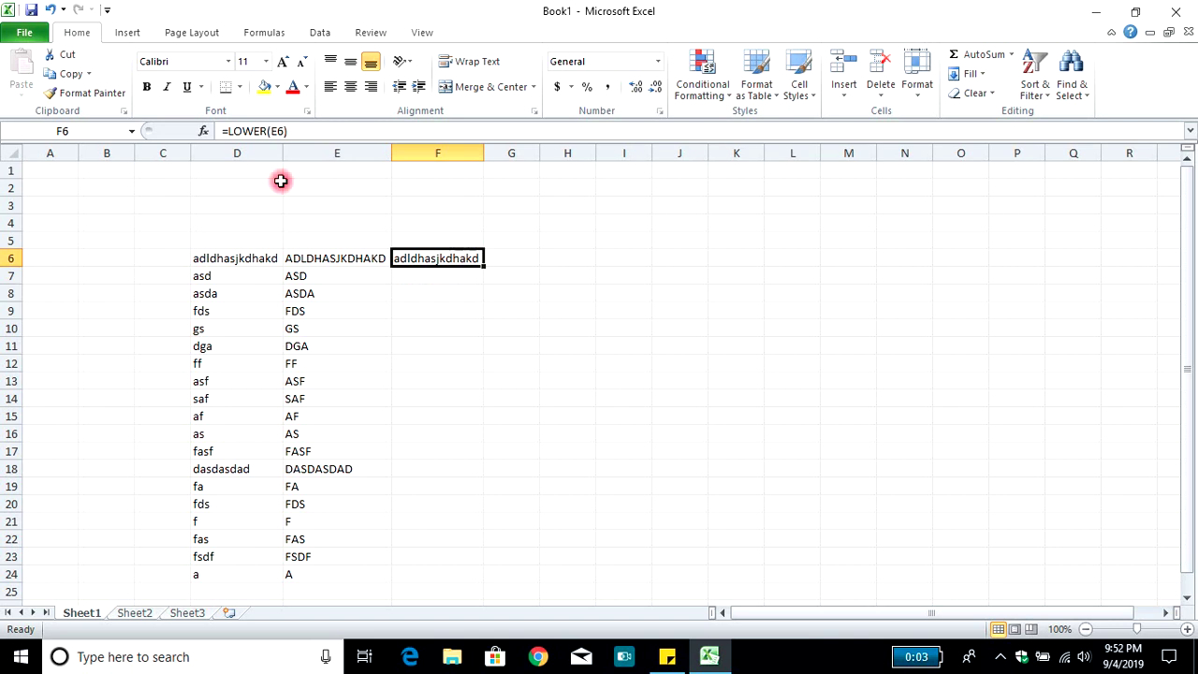
- Fill the LOWER formula down F6:F24, then copy the lowercase results
click(70, 75)
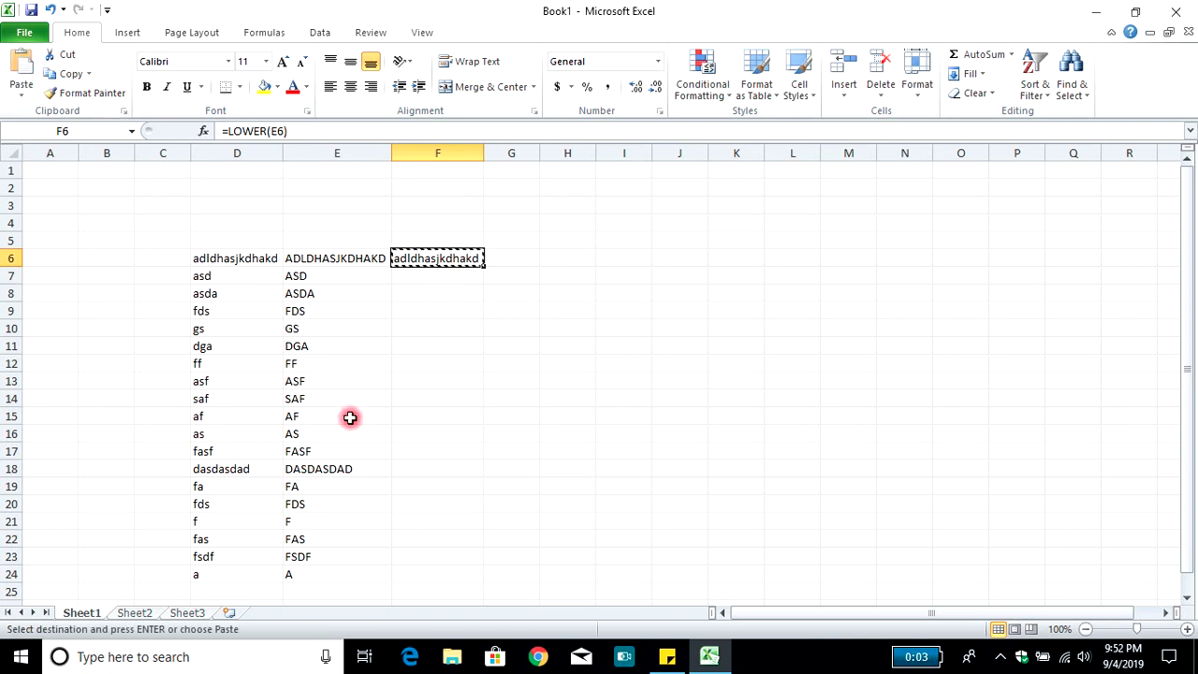
key(shift+Down)
key(shift+Down)
key(shift+Down)
key(shift+Down)
key(shift+Down)
key(shift+Down)
key(shift+Down)
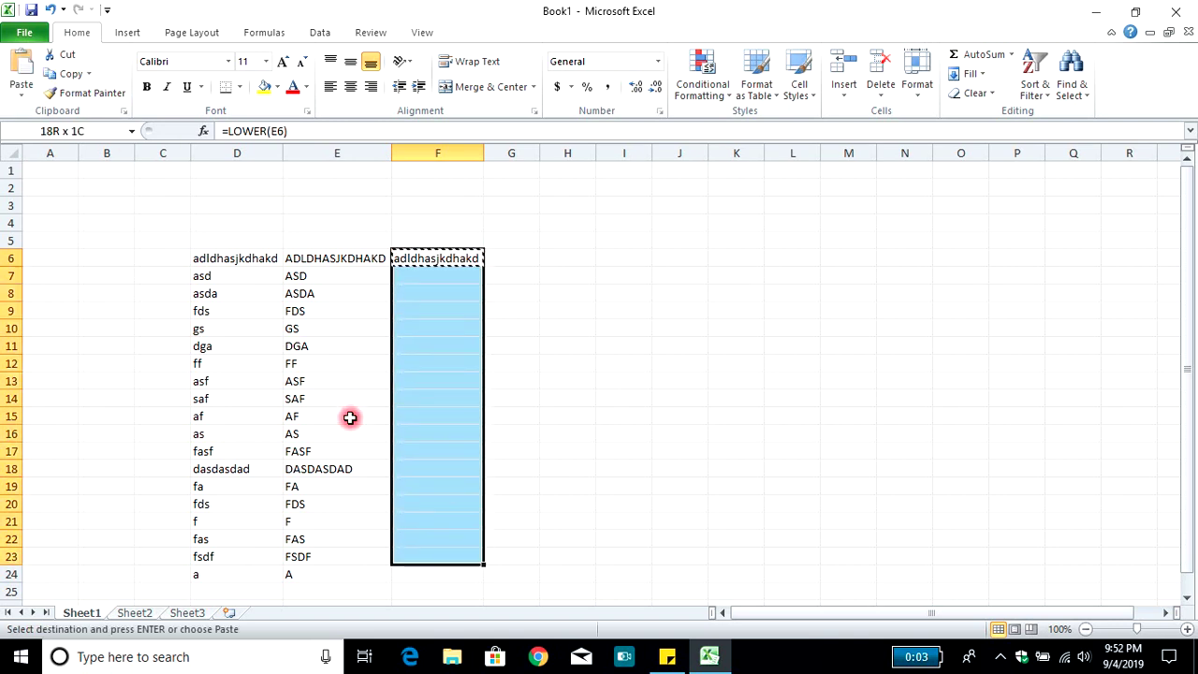
key(shift+Down)
key(Return)
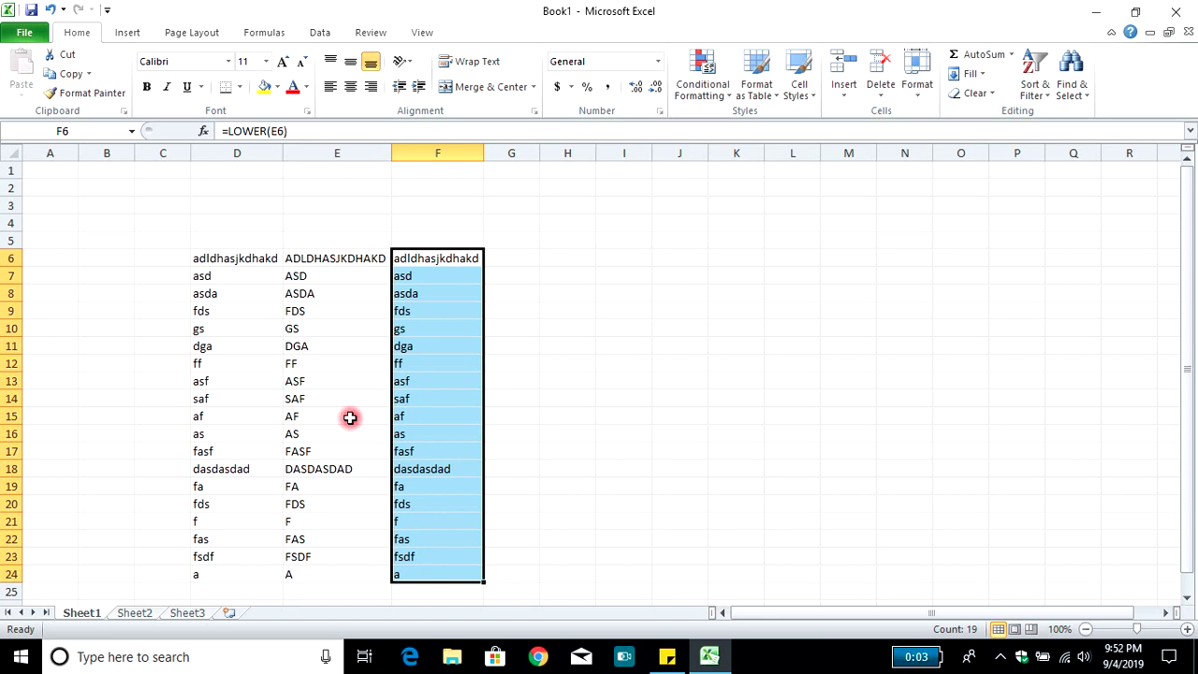
click(63, 73)
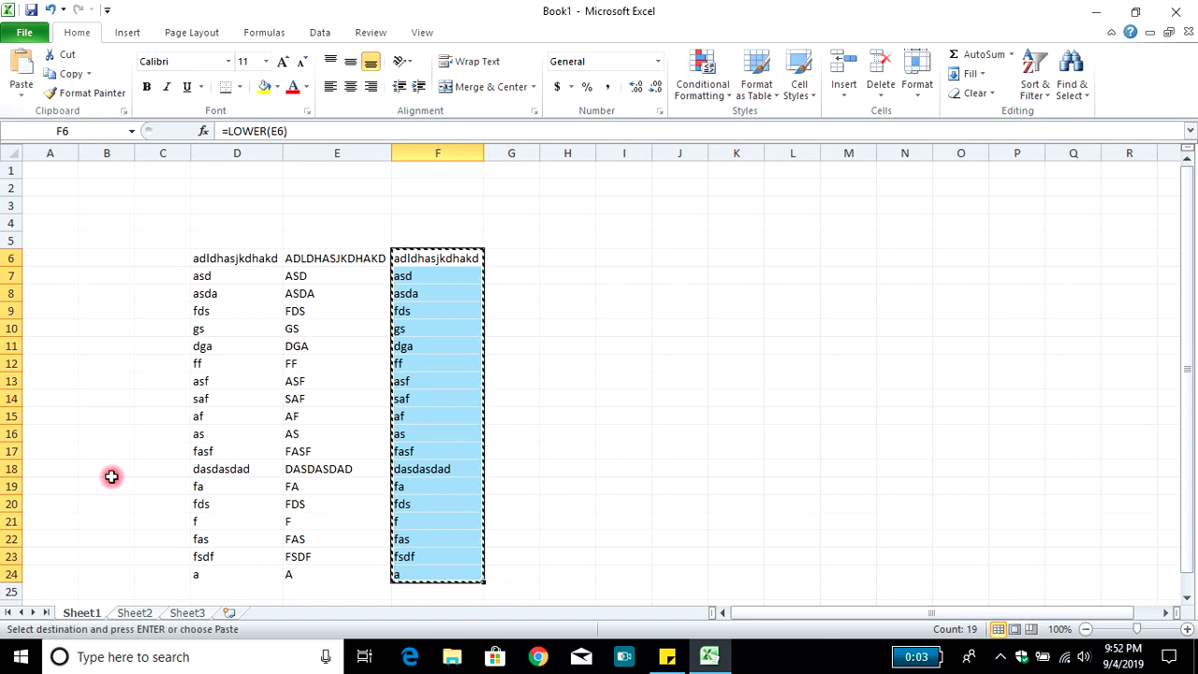
- Remove a mistaken formula paste at E11 on Sheet2, then select Sheet2's E6
click(136, 613)
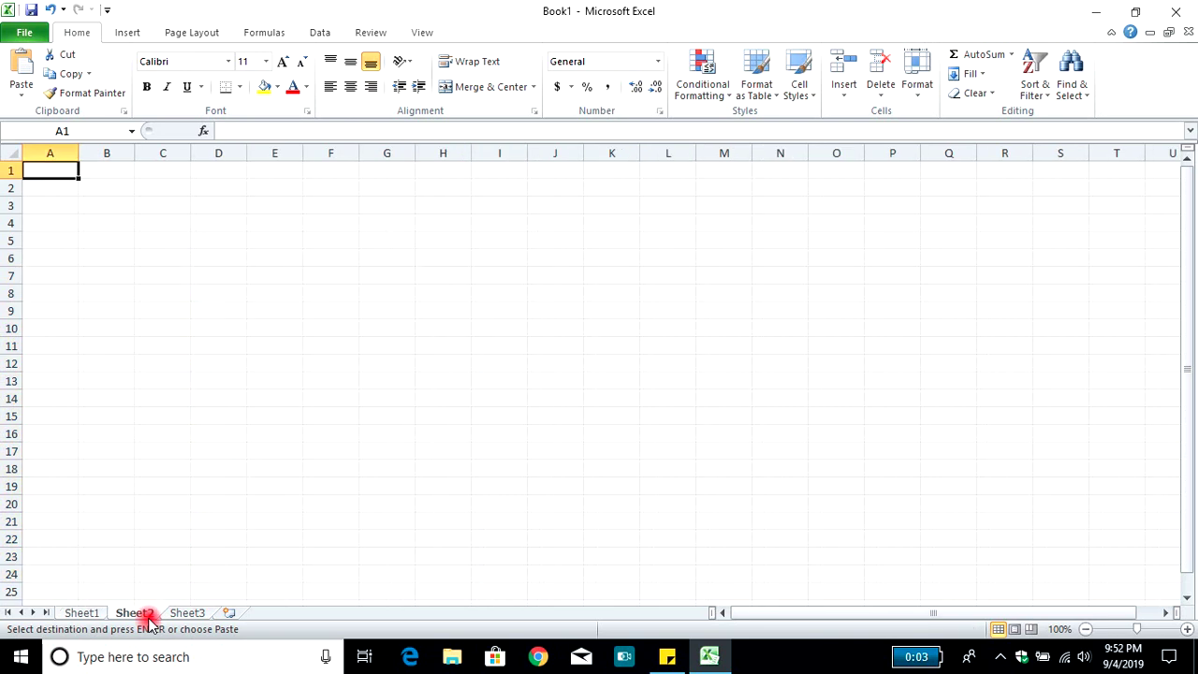
click(265, 346)
click(84, 93)
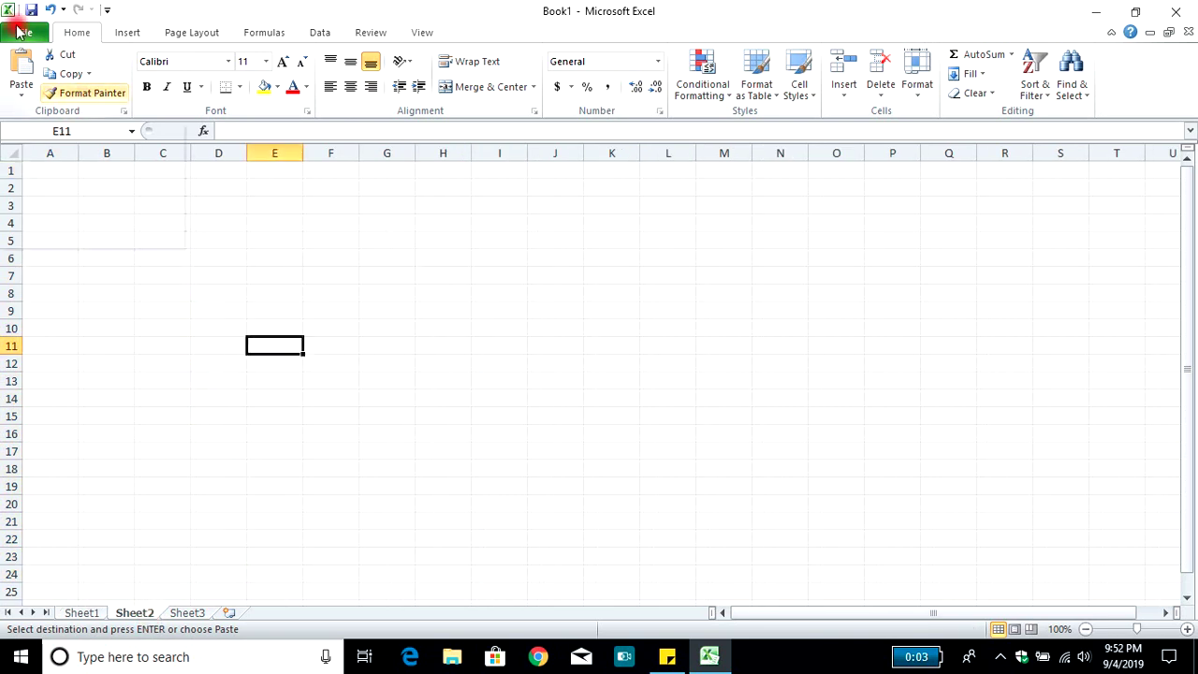
click(24, 67)
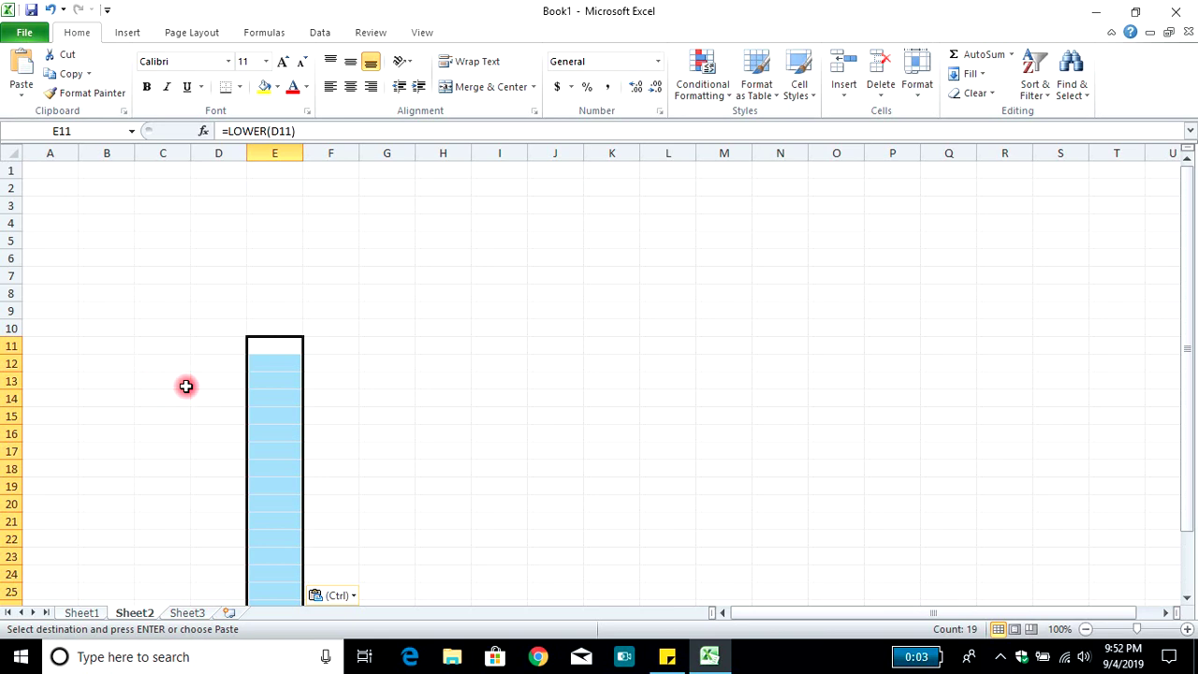
key(Delete)
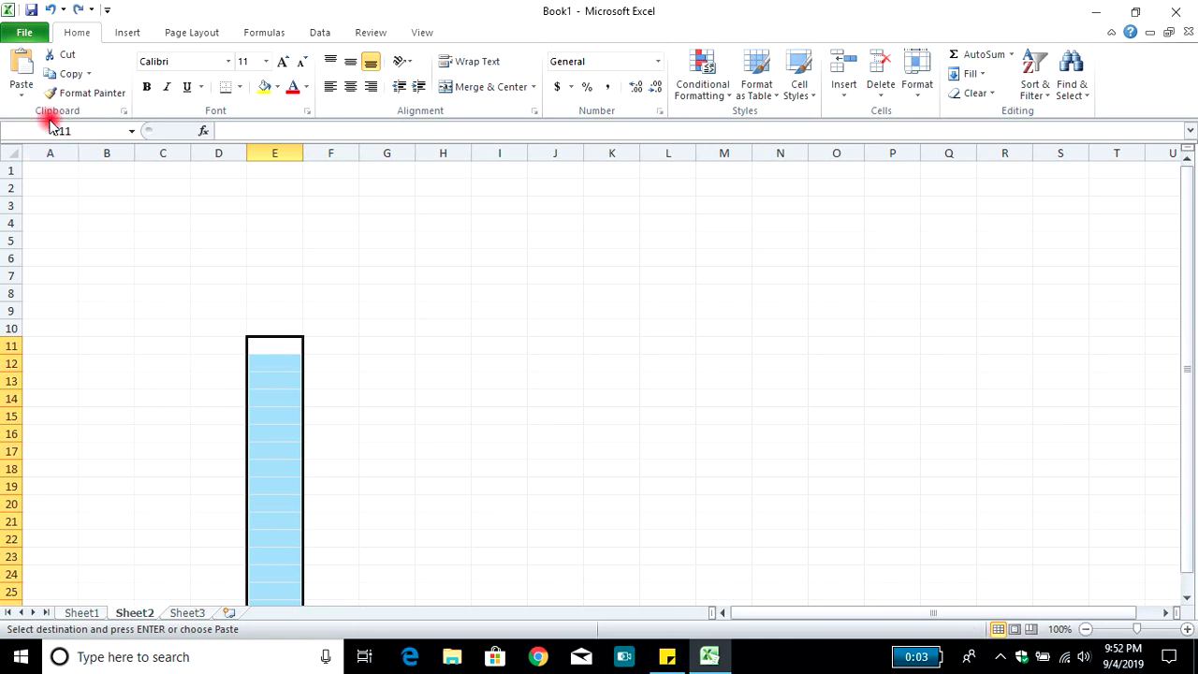
click(84, 613)
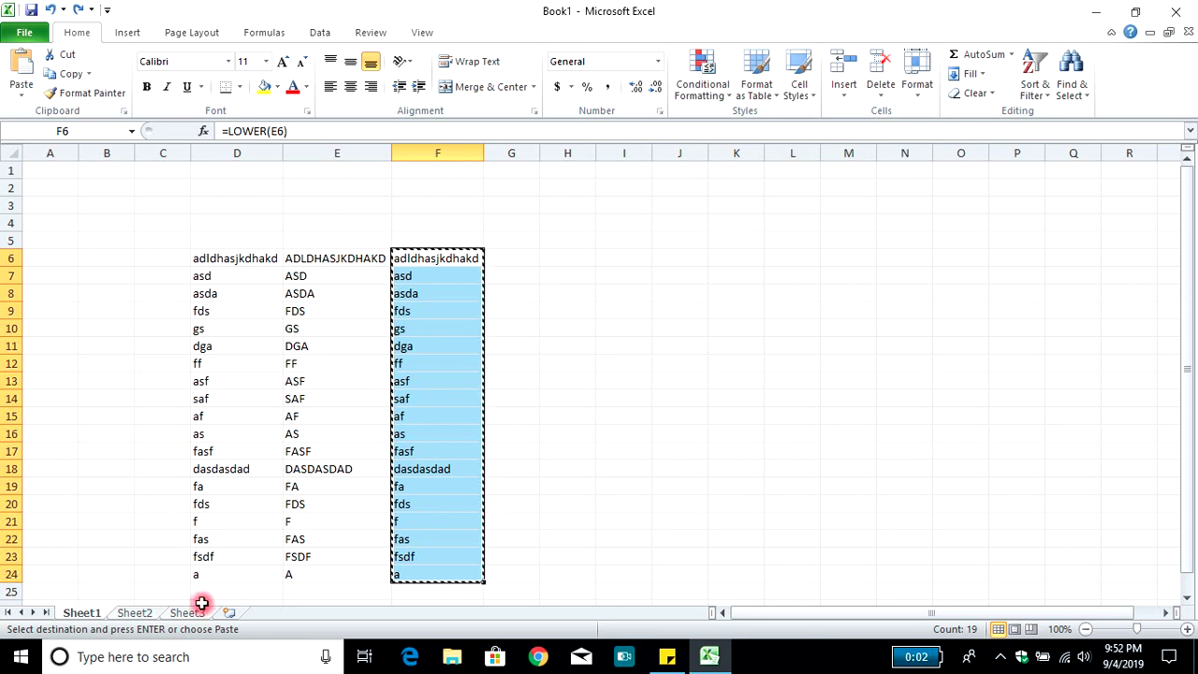
click(150, 612)
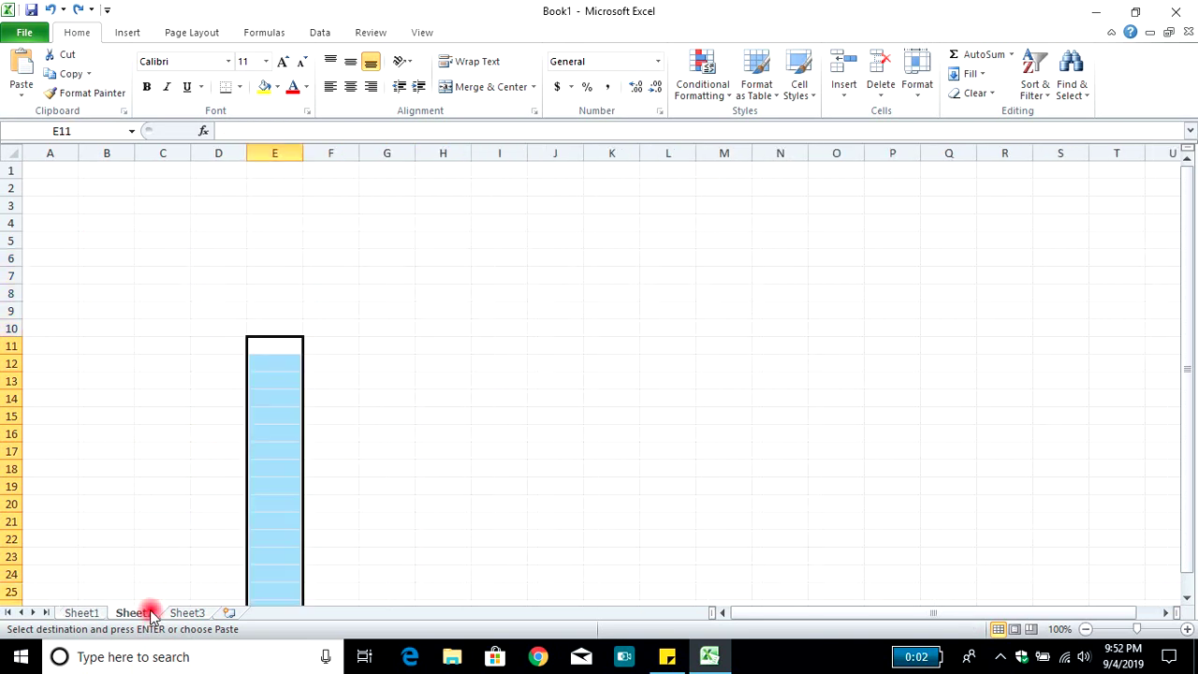
click(252, 265)
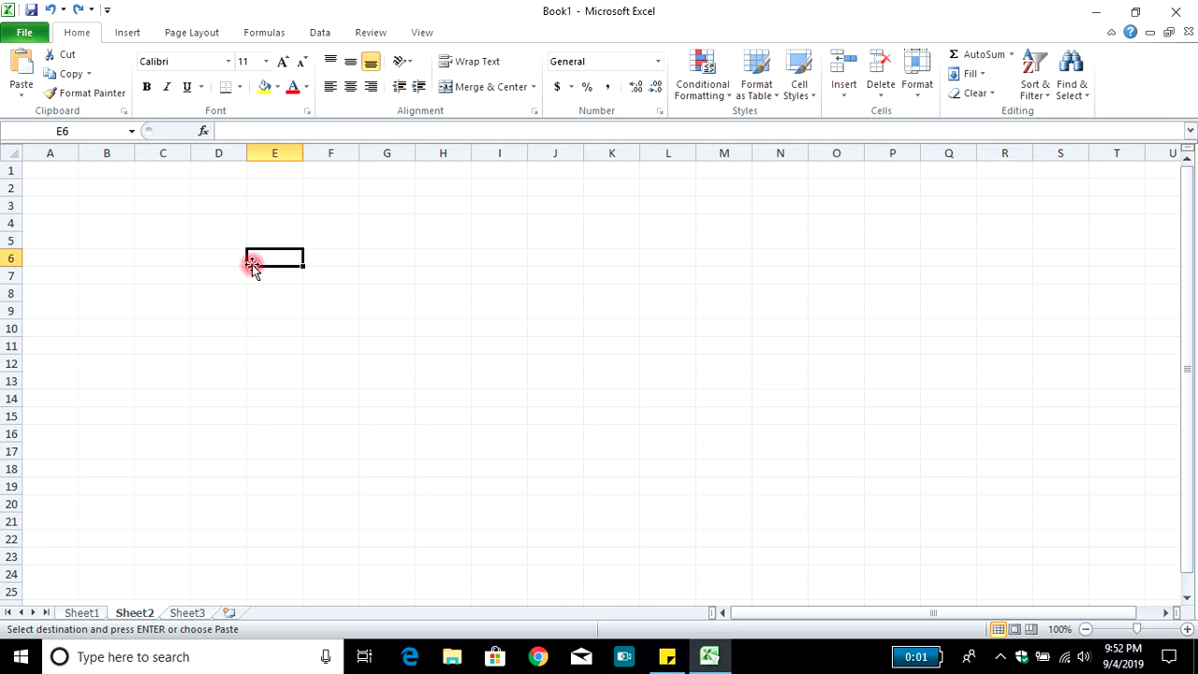
- Paste Special the copied results as Values into Sheet2 E6, then return to Sheet1
right_click(261, 262)
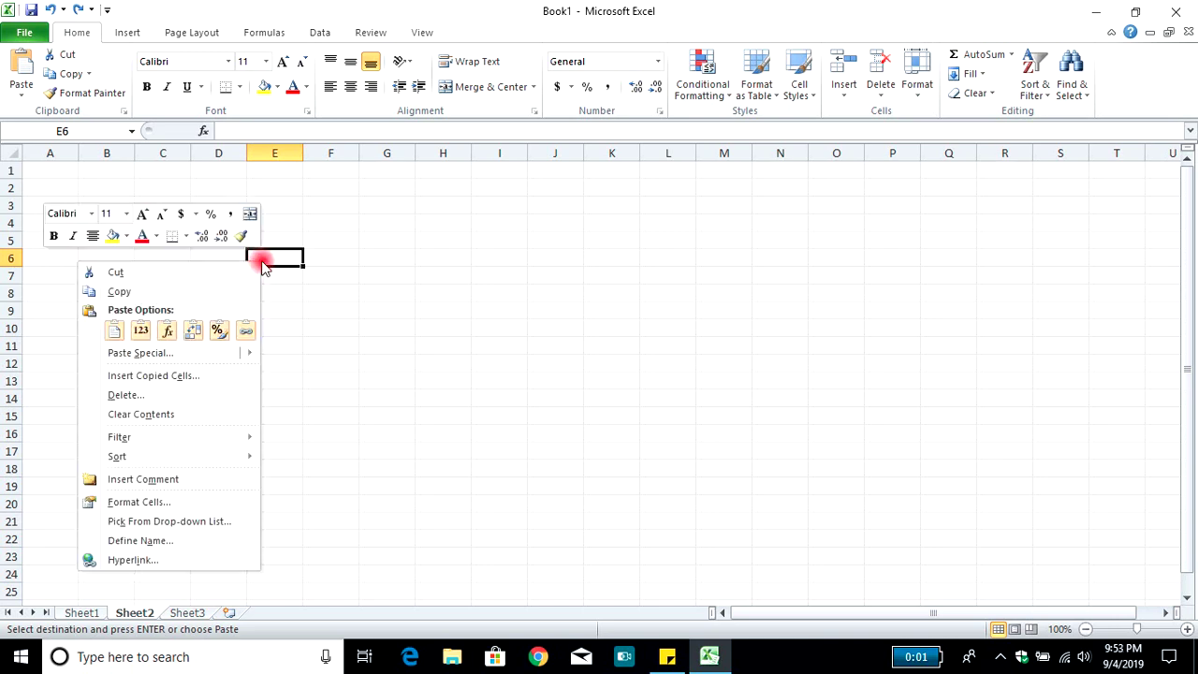
click(162, 354)
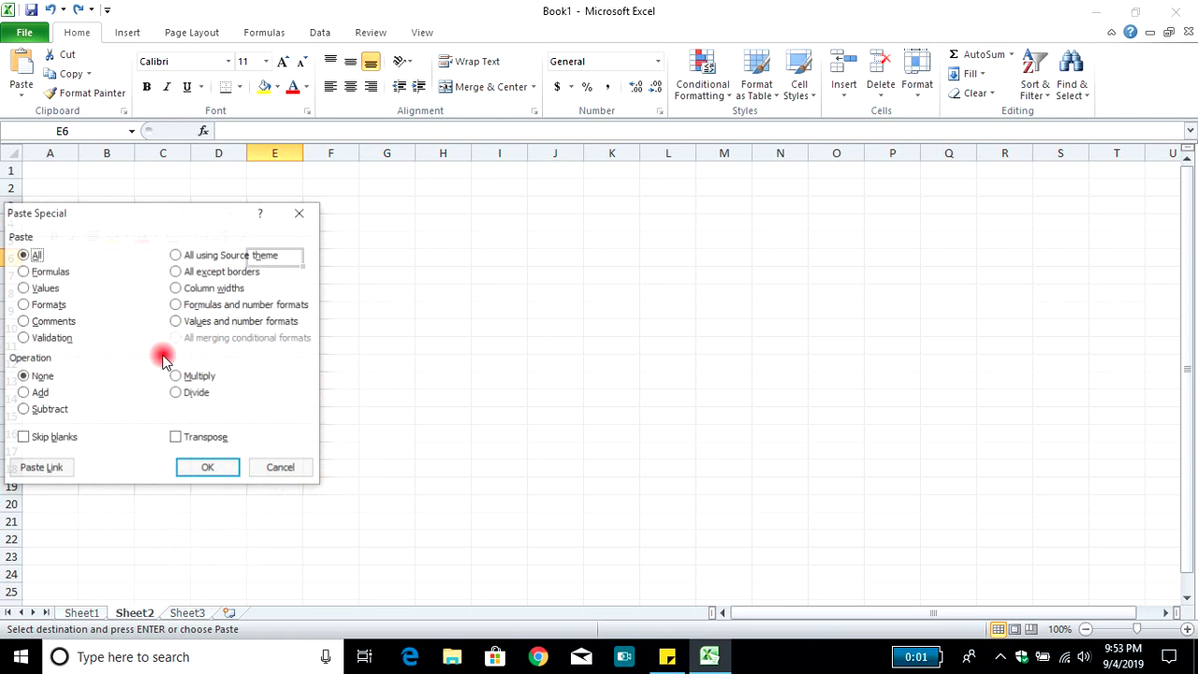
click(44, 288)
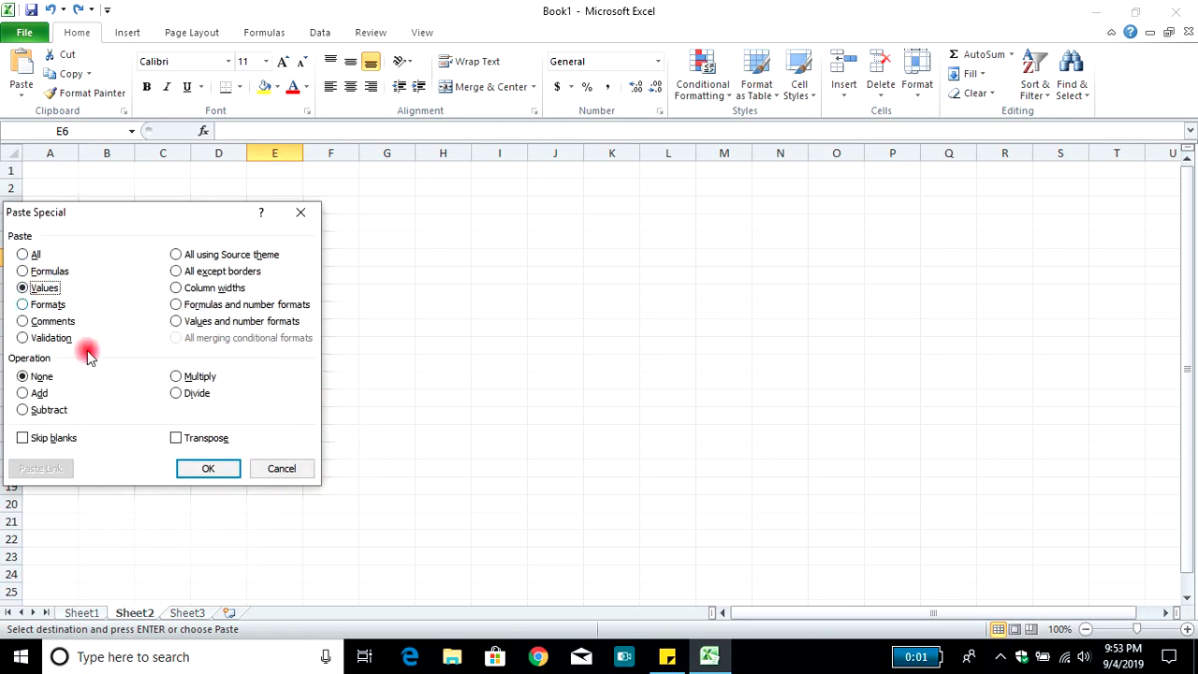
click(209, 470)
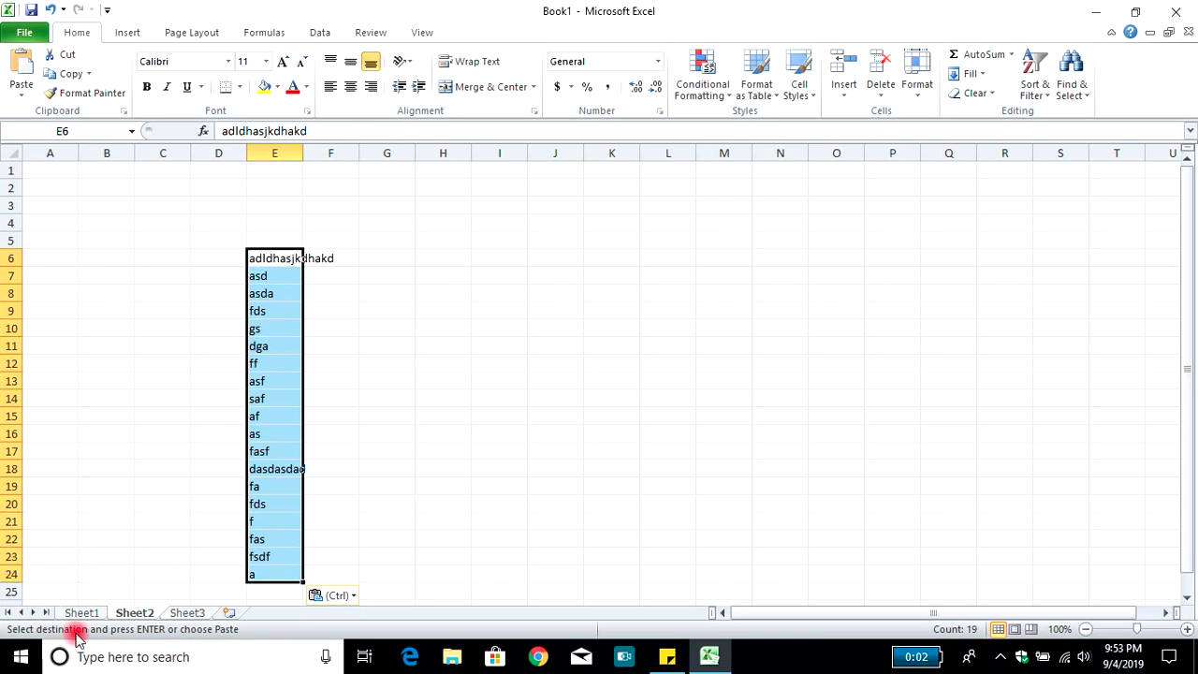
click(99, 615)
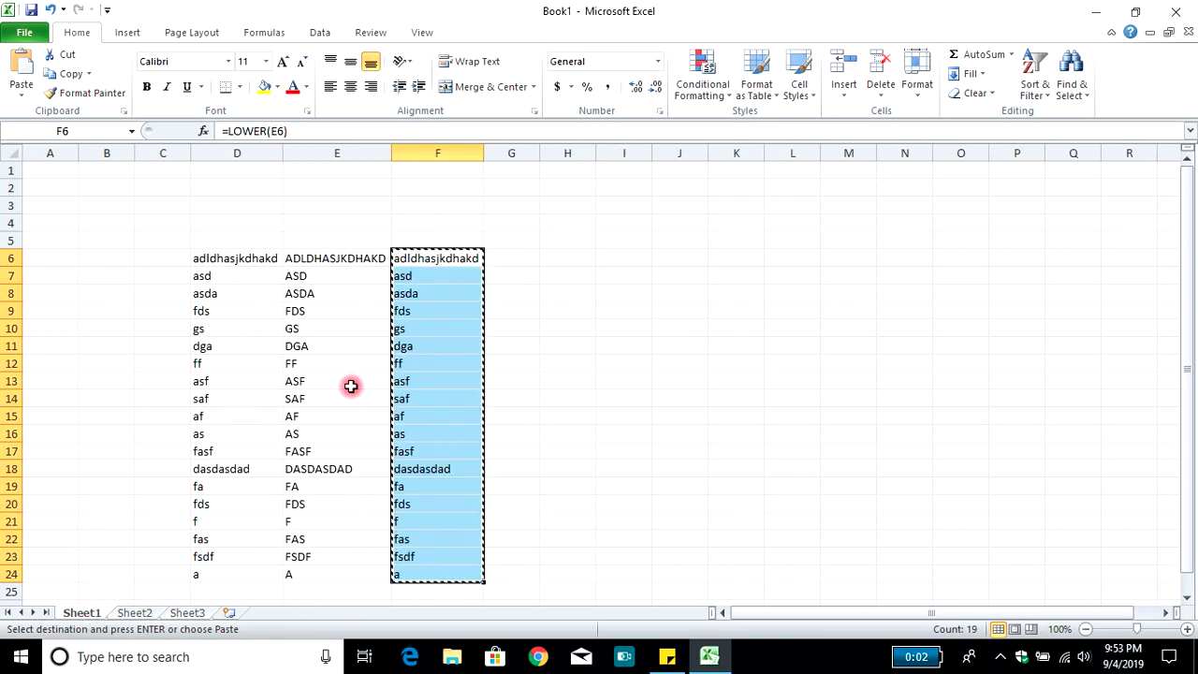
- Cancel the pending copy of F6:F24 on Sheet1 with Esc
key(Escape)
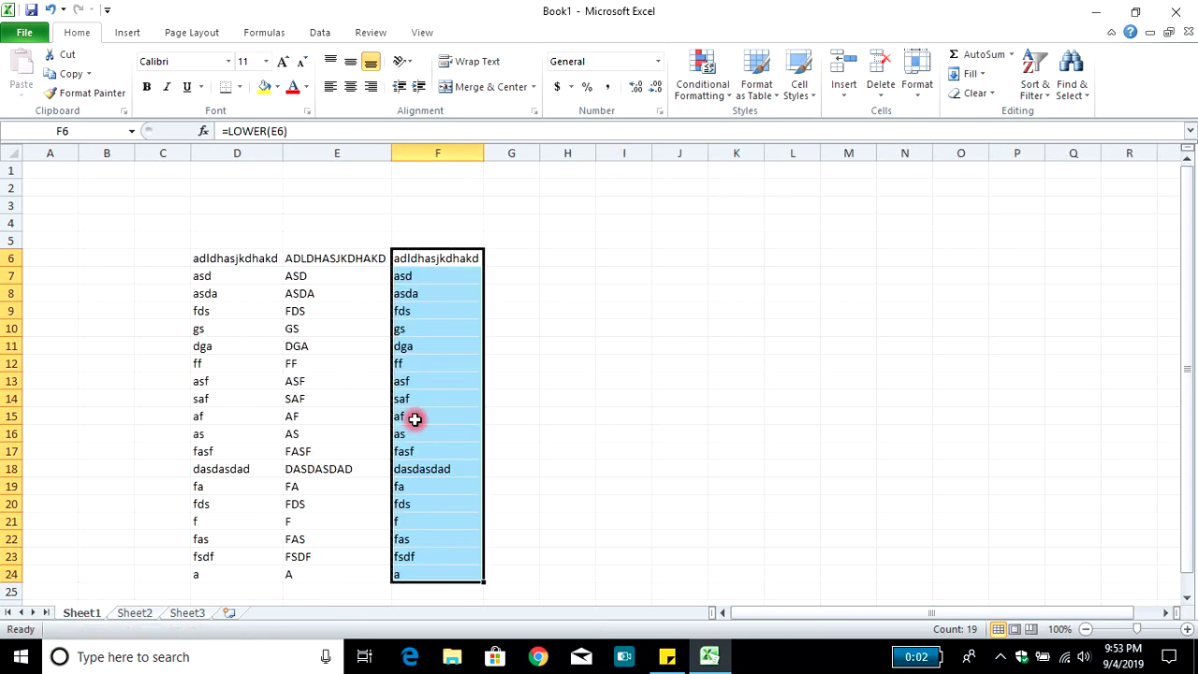